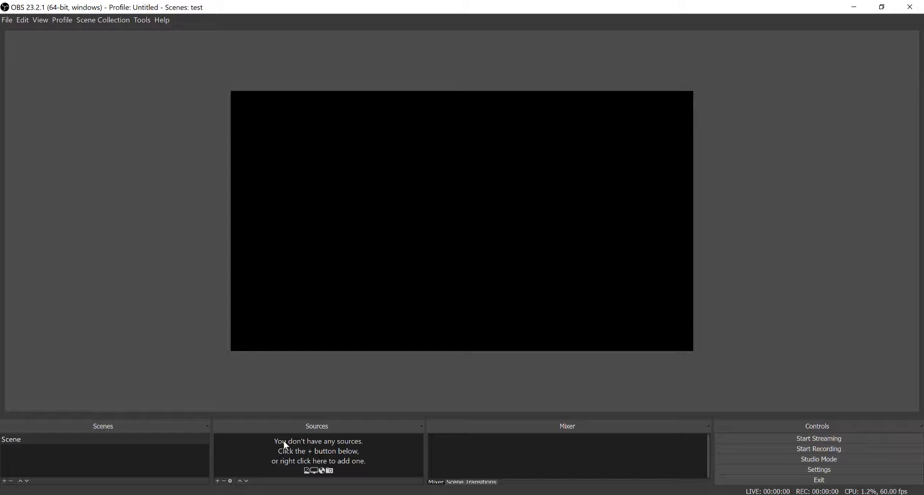
Review the existing scene collections and the list of source types that can be added
click(86, 18)
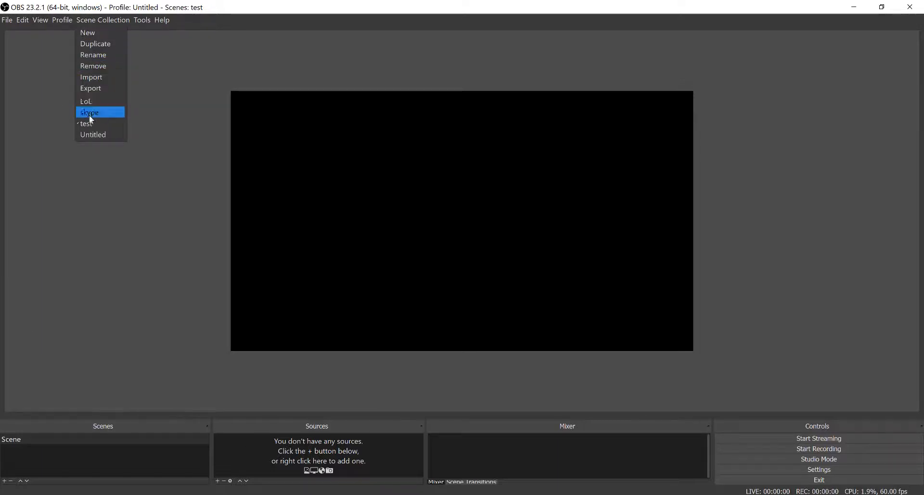
click(131, 268)
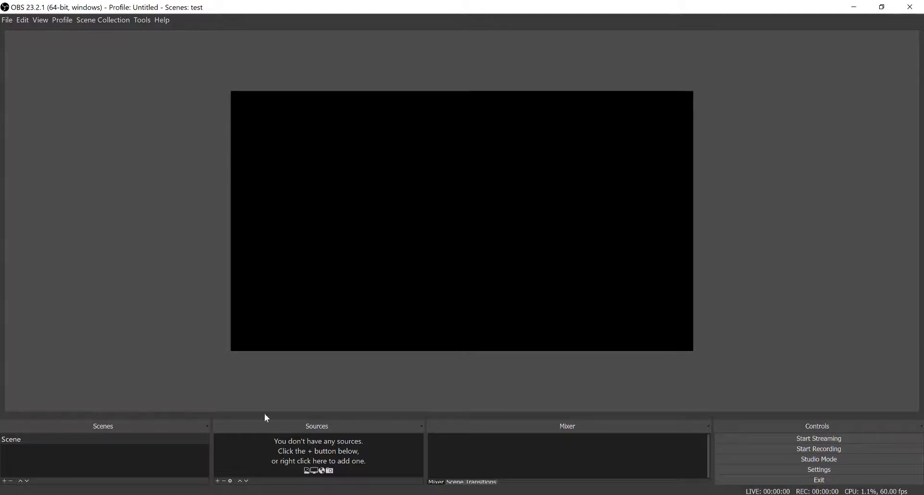
click(92, 22)
click(171, 271)
click(218, 480)
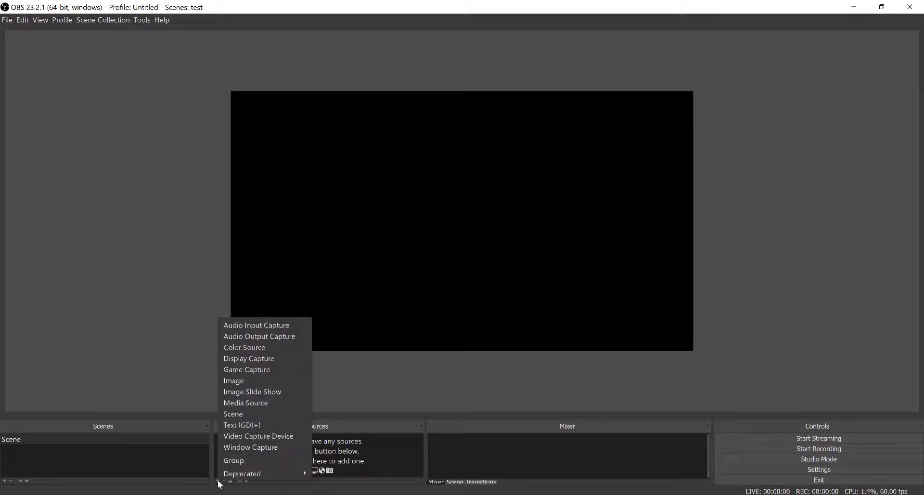
click(218, 480)
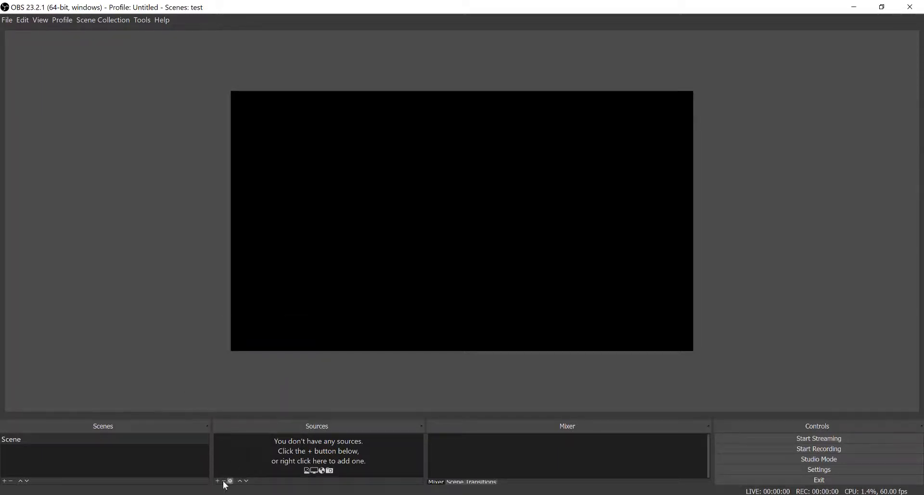
click(217, 480)
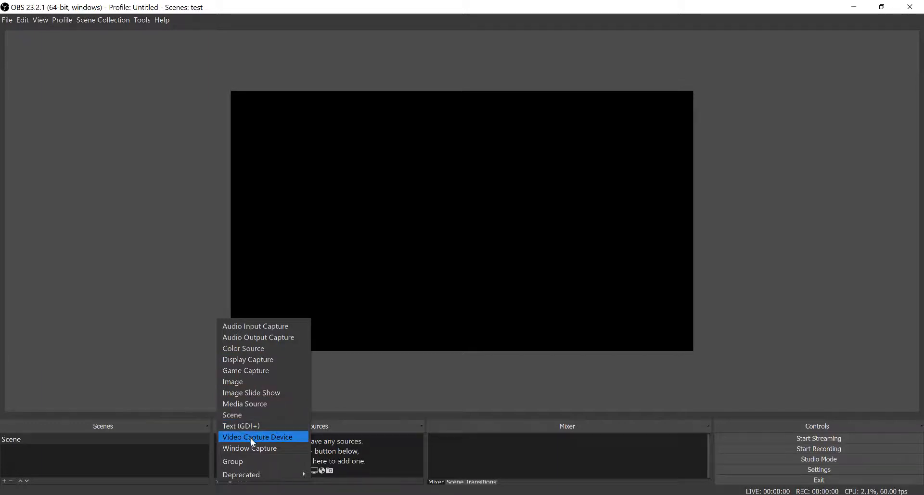
click(204, 324)
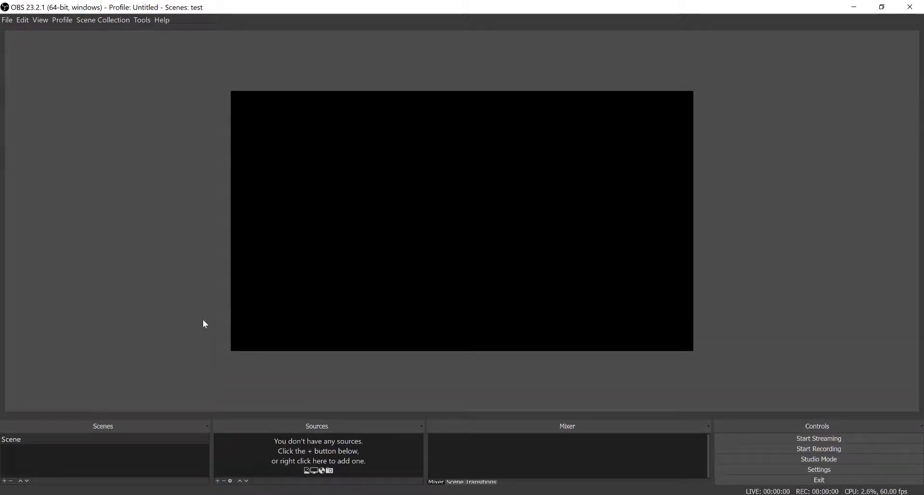
Add a new Audio Input Capture source with its default name, inspect the available input devices, and leave its properties unchanged
click(217, 481)
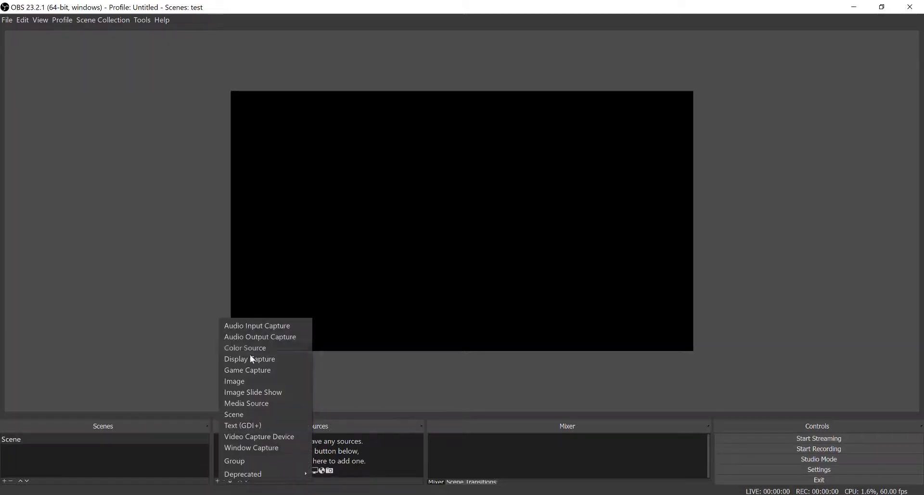
click(255, 327)
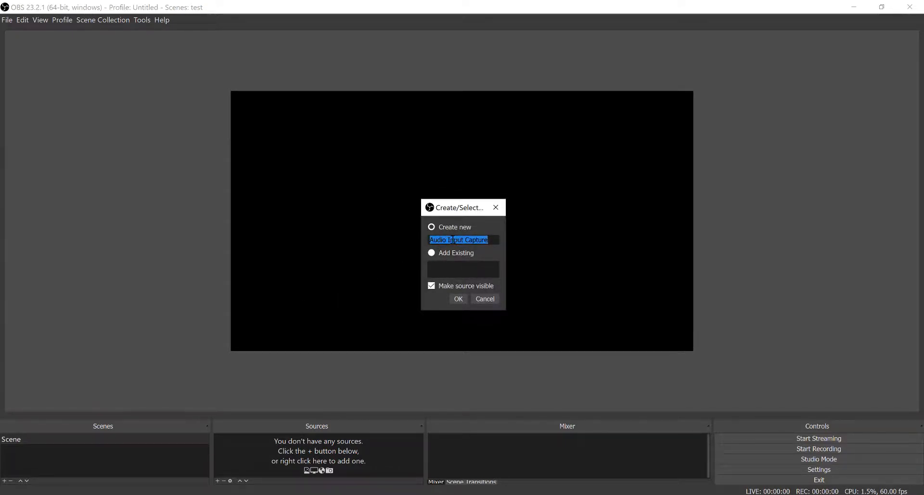
click(460, 298)
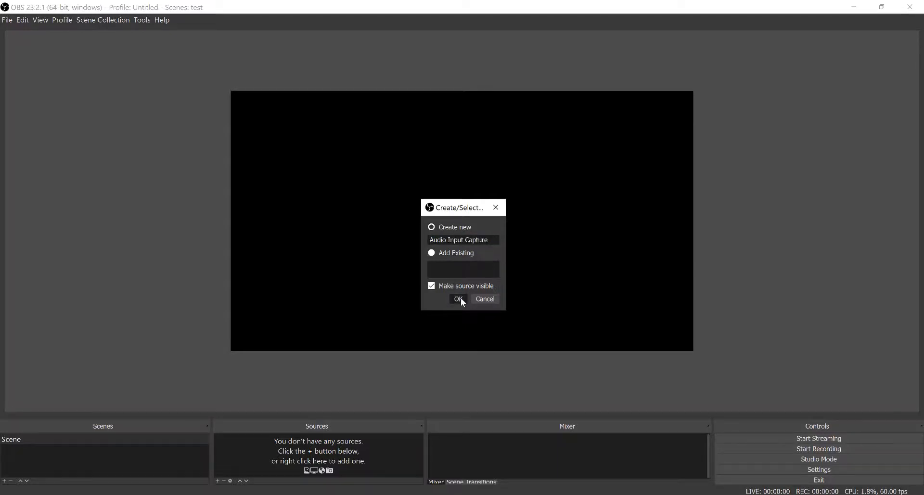
click(419, 211)
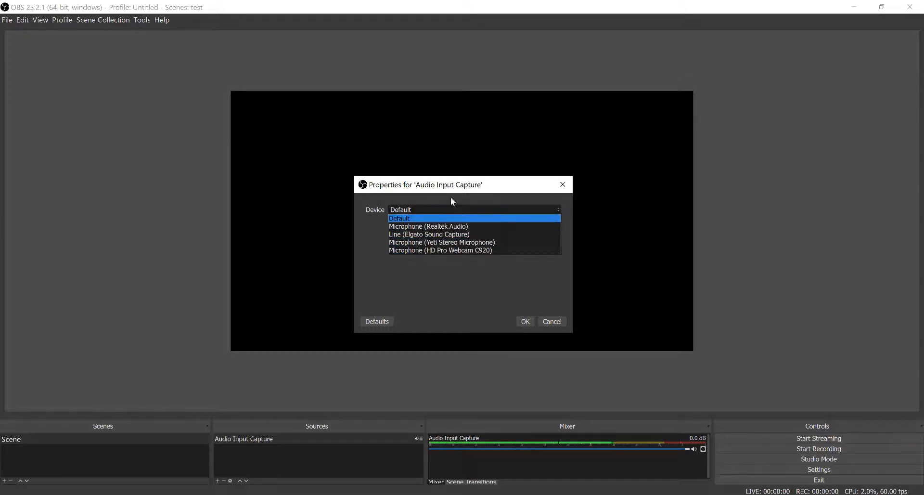
click(476, 188)
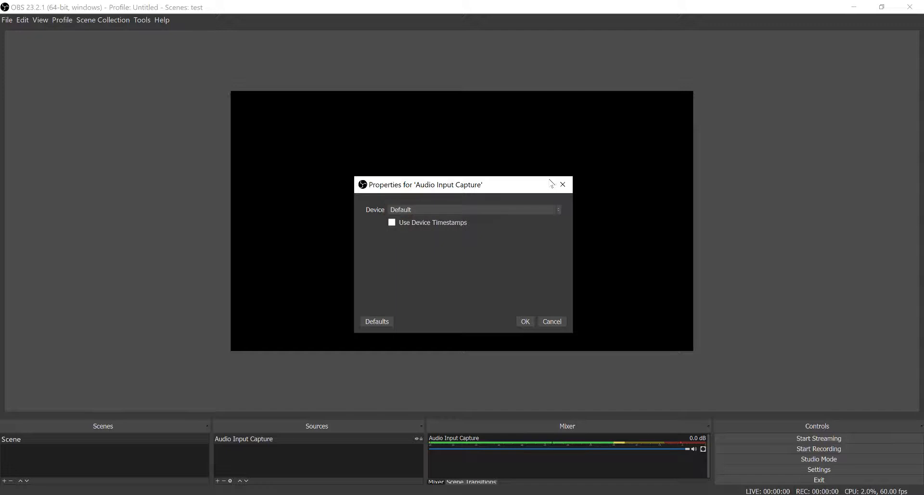
click(552, 321)
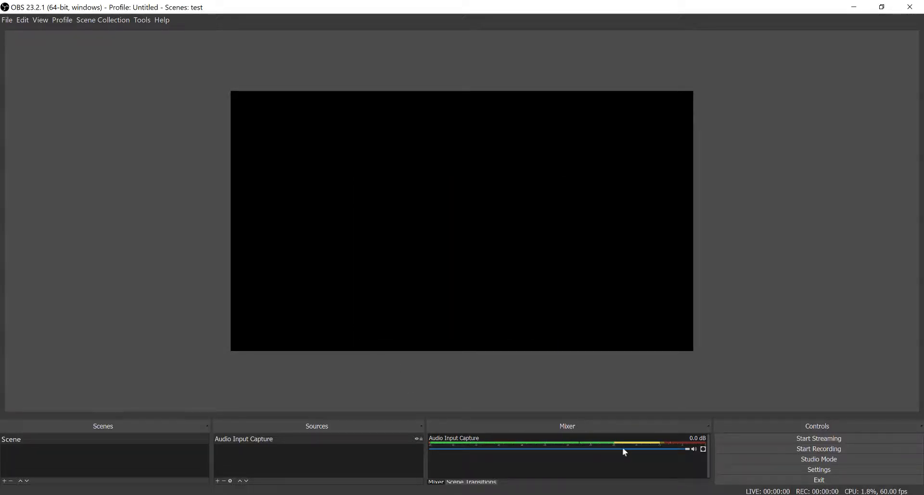
Remove the Audio Input Capture source from the scene
click(335, 443)
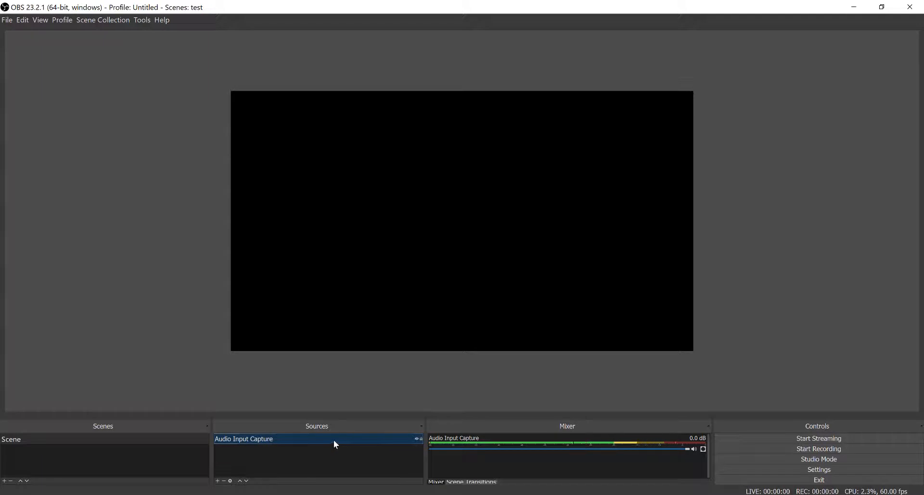
click(224, 481)
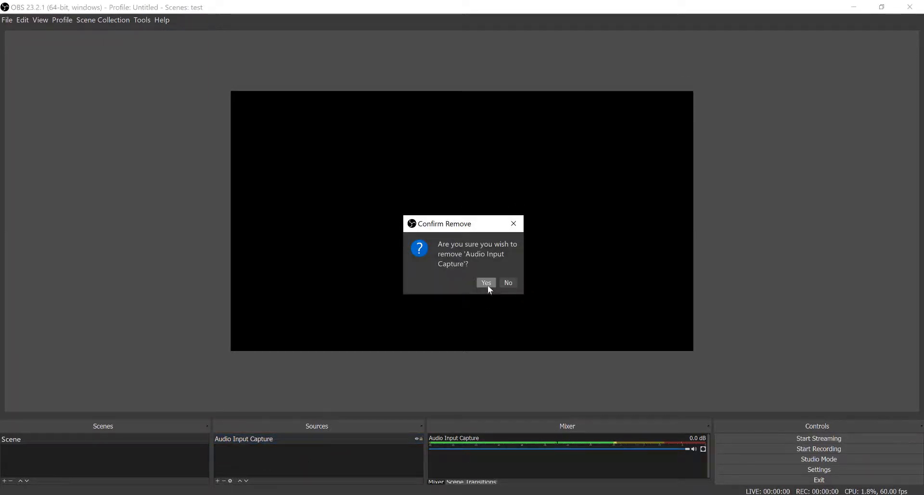
click(486, 284)
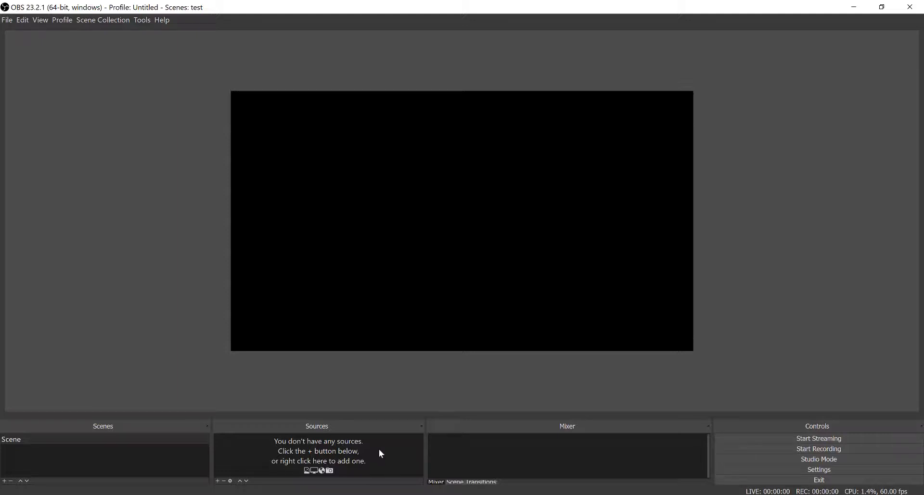
Add a new Audio Output Capture source with its default name, inspect the available output devices, and leave its properties unchanged
click(216, 480)
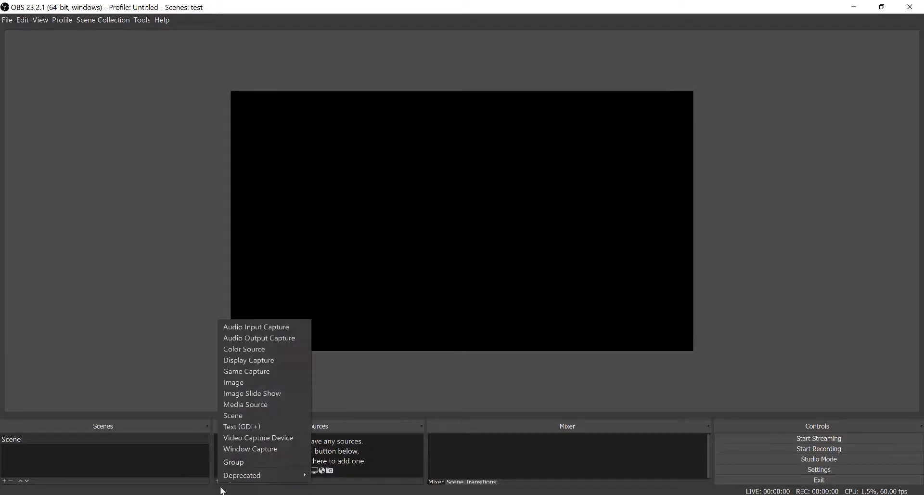
click(264, 337)
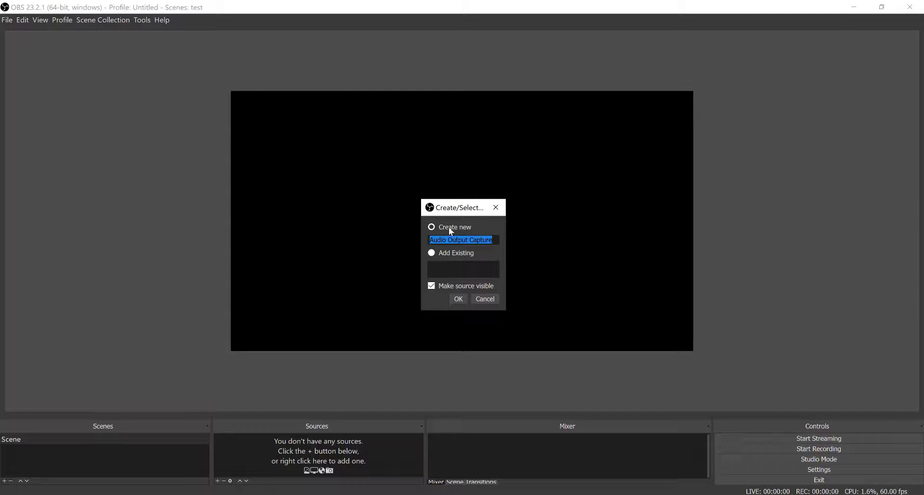
click(458, 298)
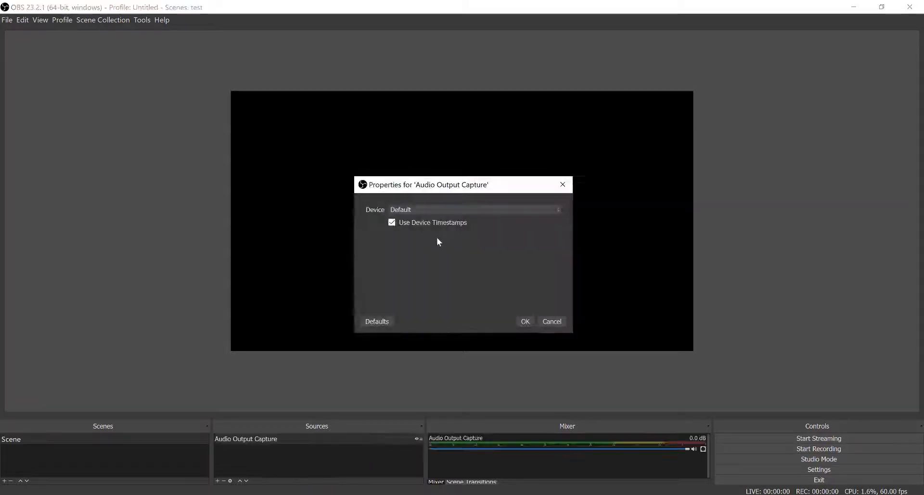
click(427, 209)
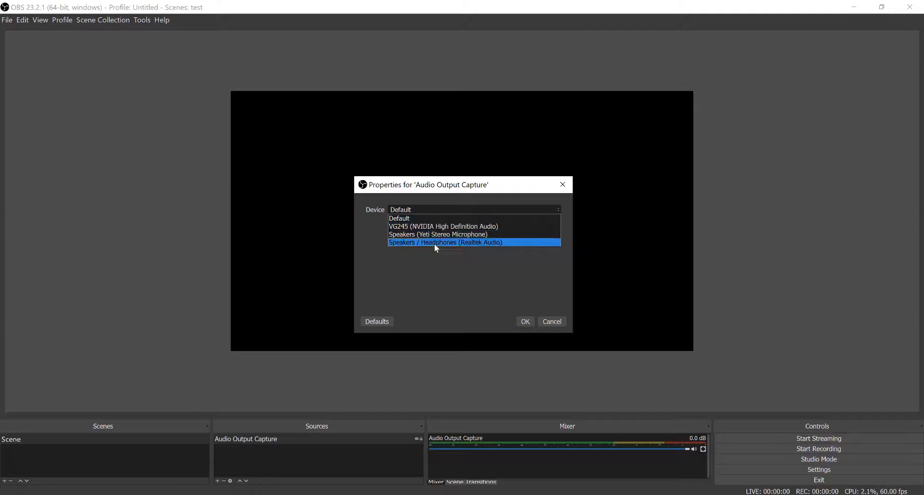
click(562, 319)
click(561, 321)
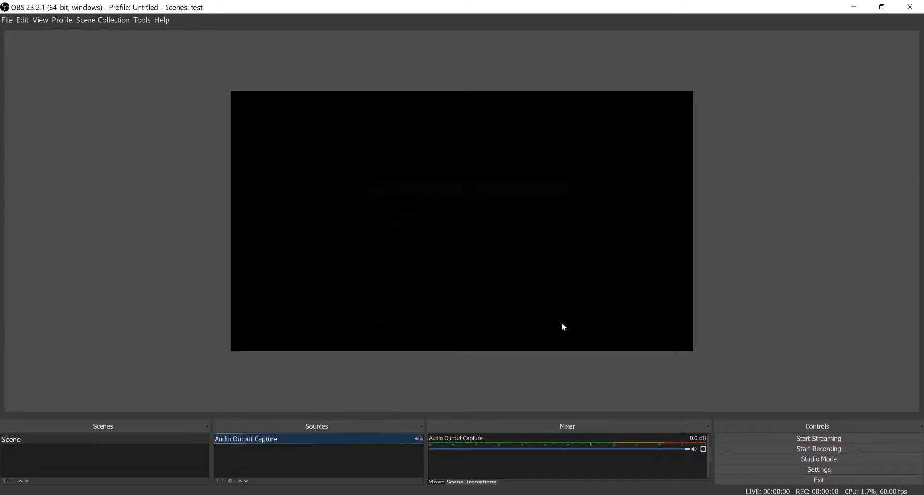
Remove the Audio Output Capture source from the scene
click(223, 481)
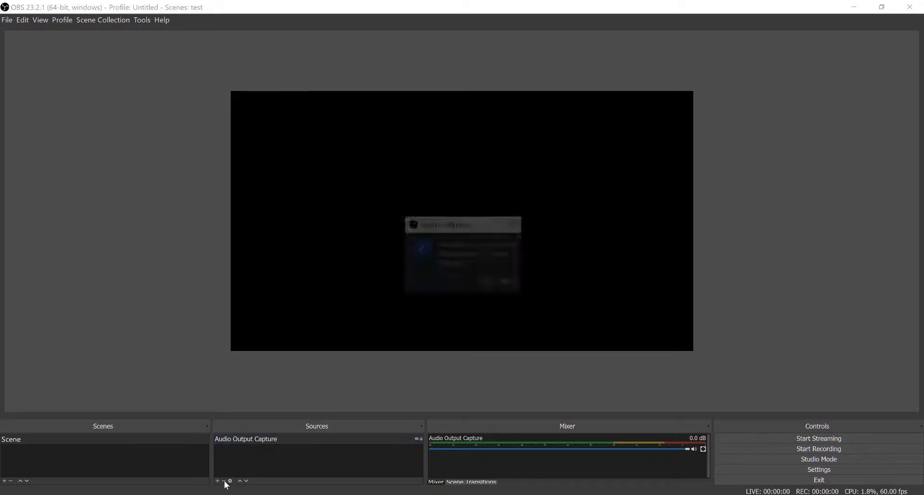
click(480, 284)
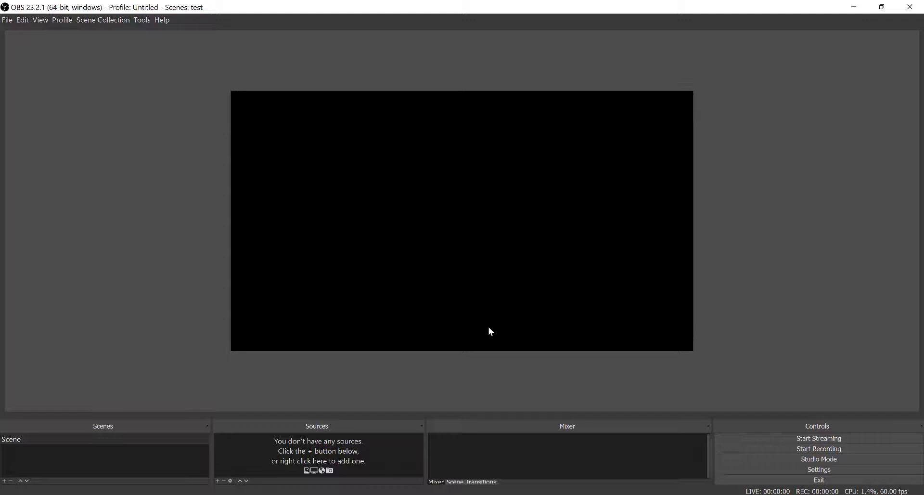
Add a new Window Capture source to the scene, keeping its default name and making it visible
click(218, 480)
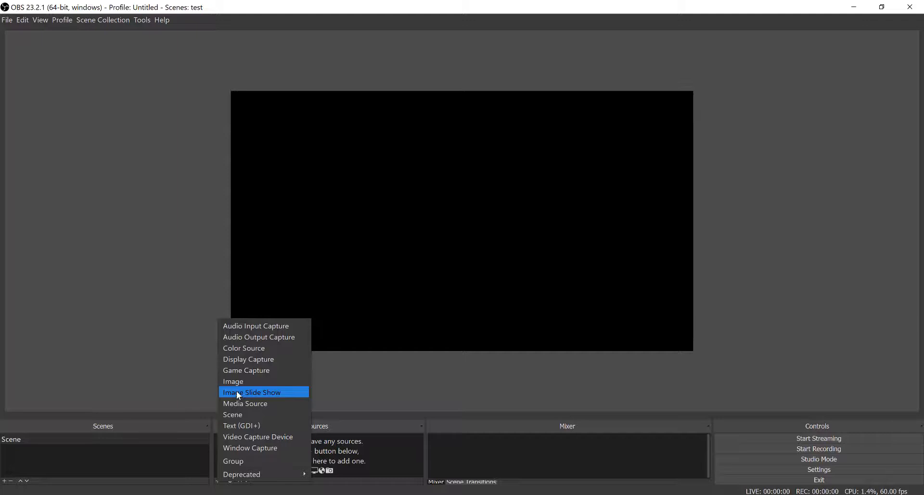
click(190, 209)
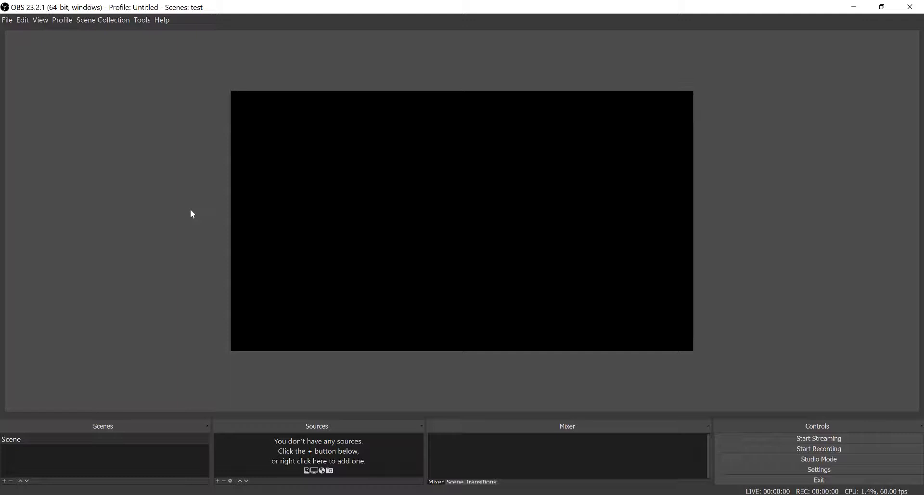
click(217, 480)
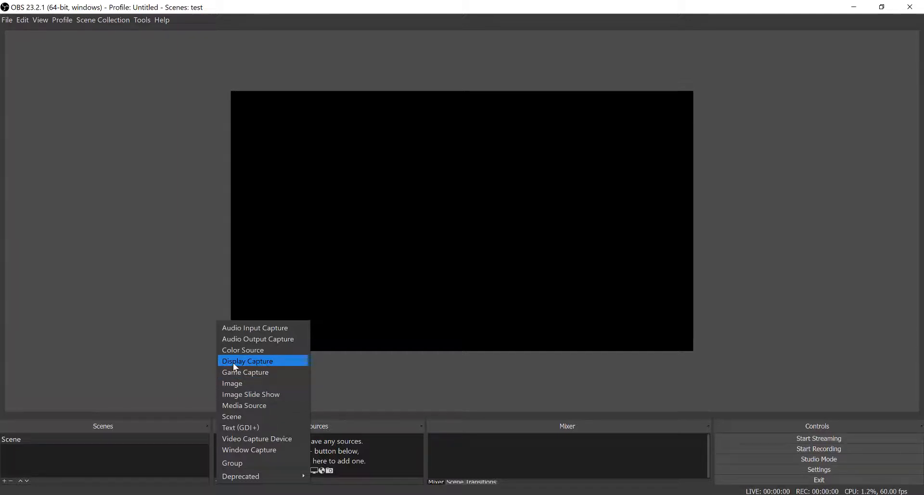
click(251, 449)
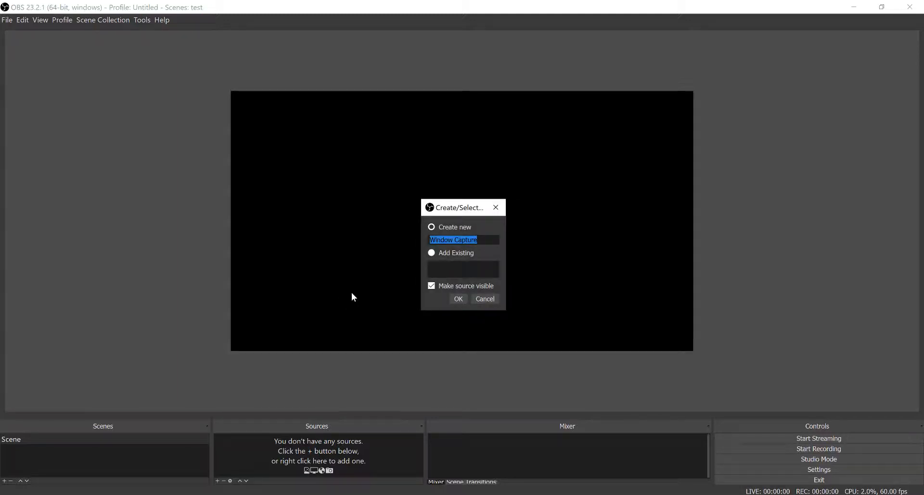
click(460, 298)
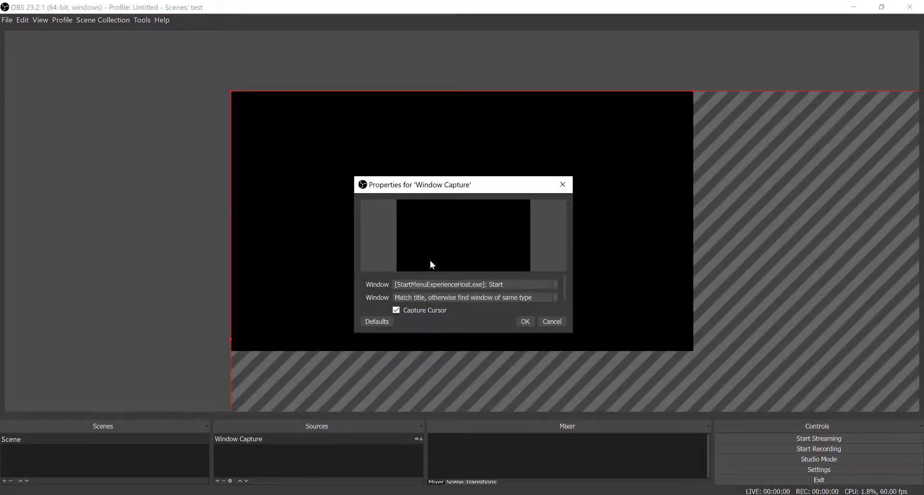
Choose the [StartMenuExperienceHost.exe]: Start window for the capture, inspect the window matching options, and accept the properties
click(462, 285)
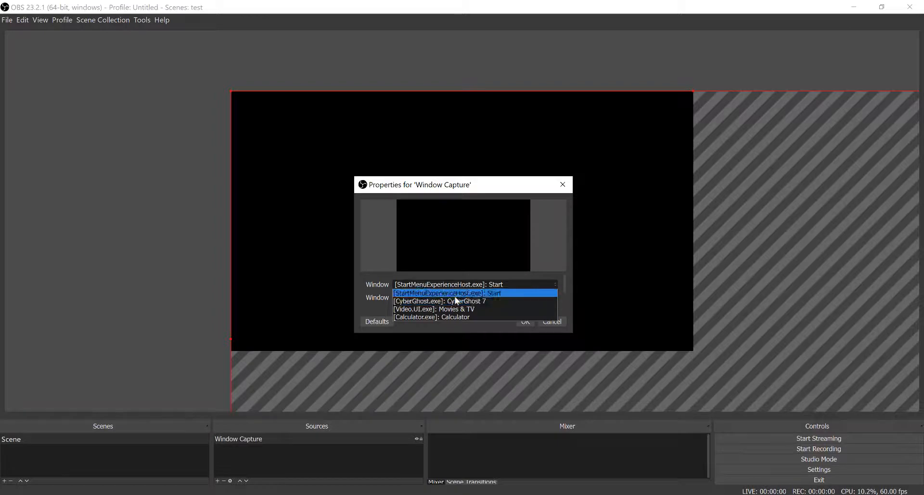
click(454, 292)
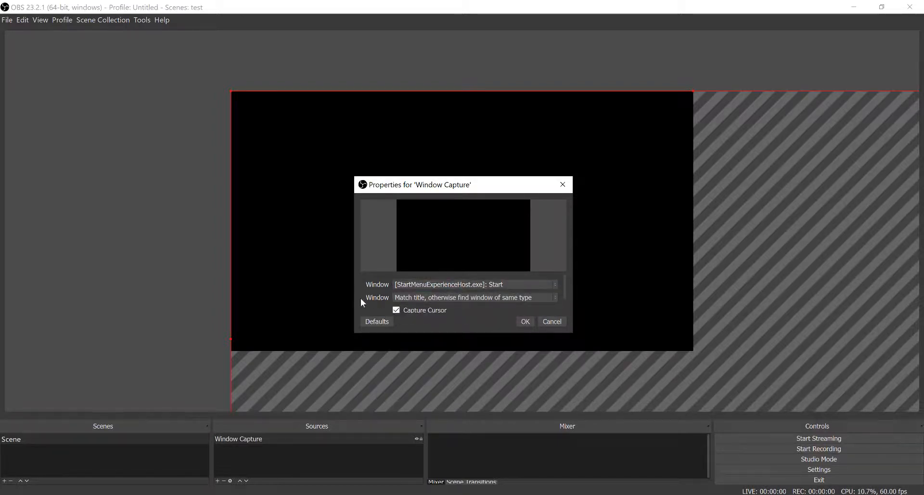
click(423, 284)
click(424, 287)
click(428, 297)
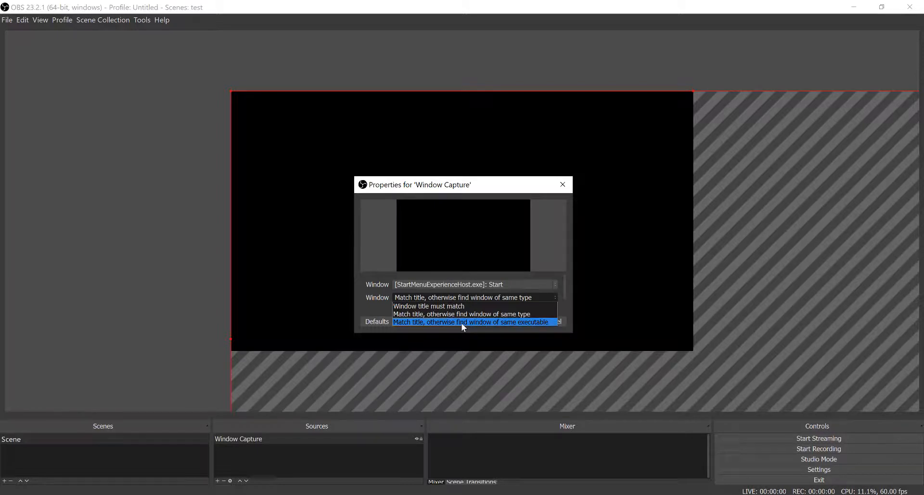
click(372, 281)
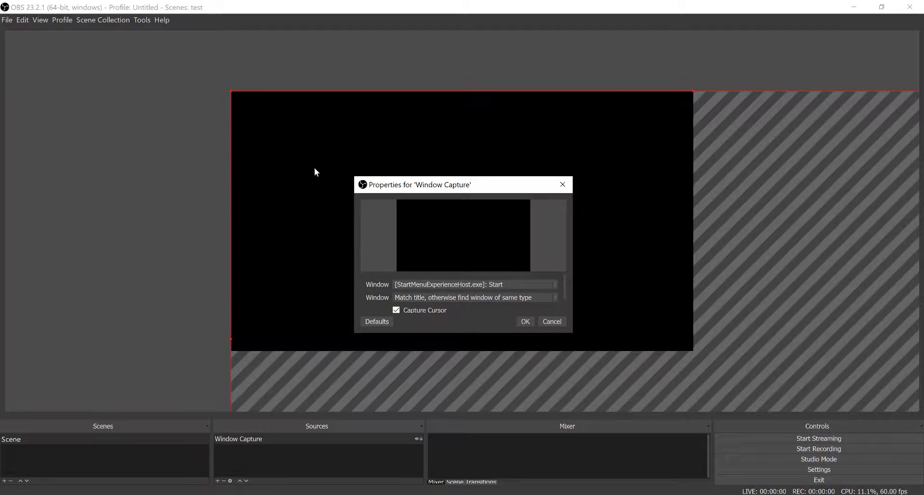
click(525, 322)
Scale the Window Capture frame in the preview by its corner so it extends slightly beyond the canvas on all sides
drag(231, 93, 159, 54)
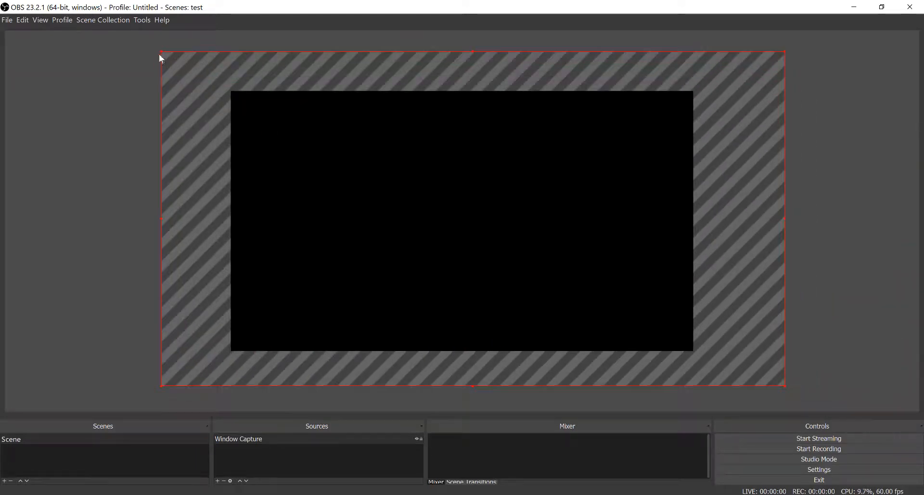
click(160, 51)
Remove the Window Capture source from the scene
click(245, 439)
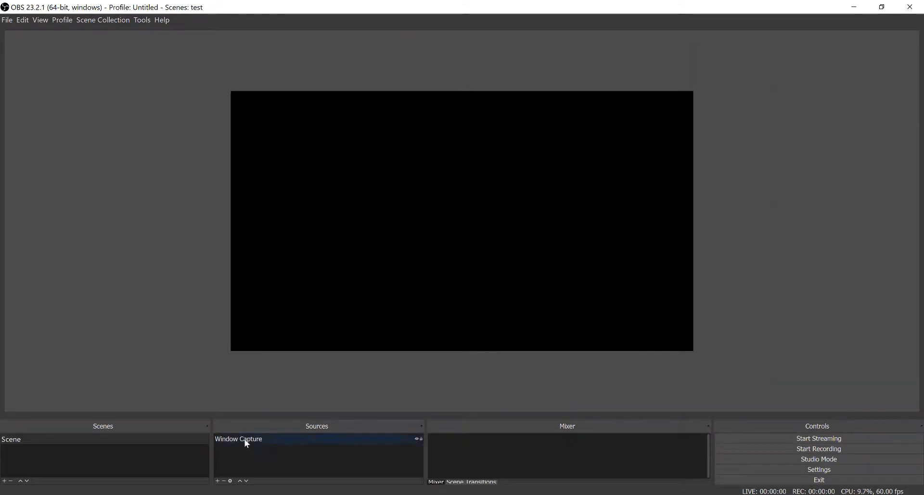
click(224, 480)
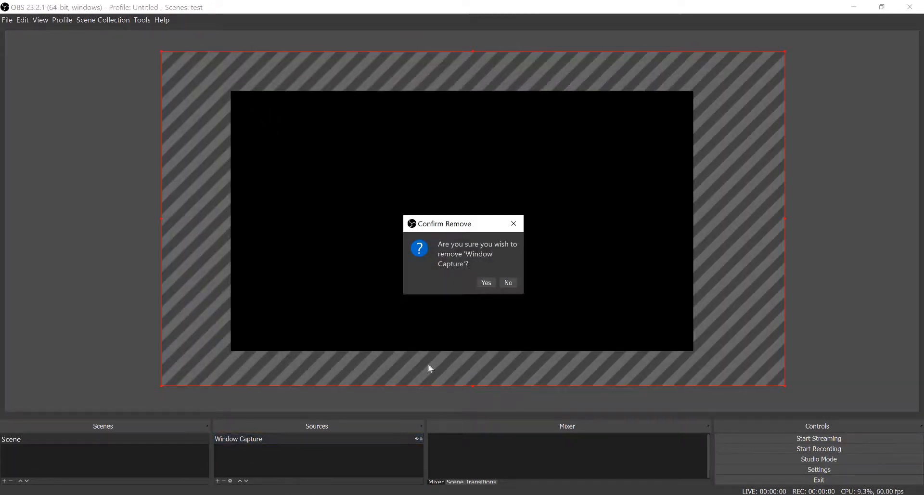
click(486, 284)
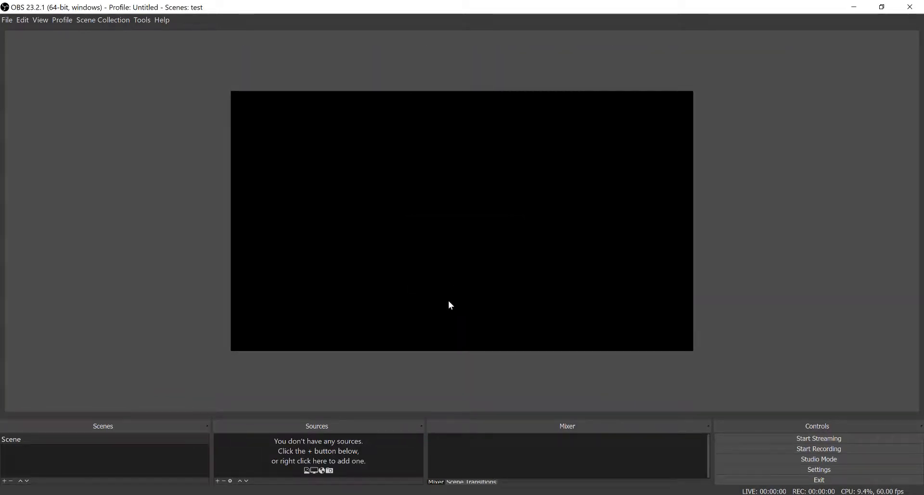
Add a new Game Capture source to the scene, keeping its default name and making it visible
click(217, 481)
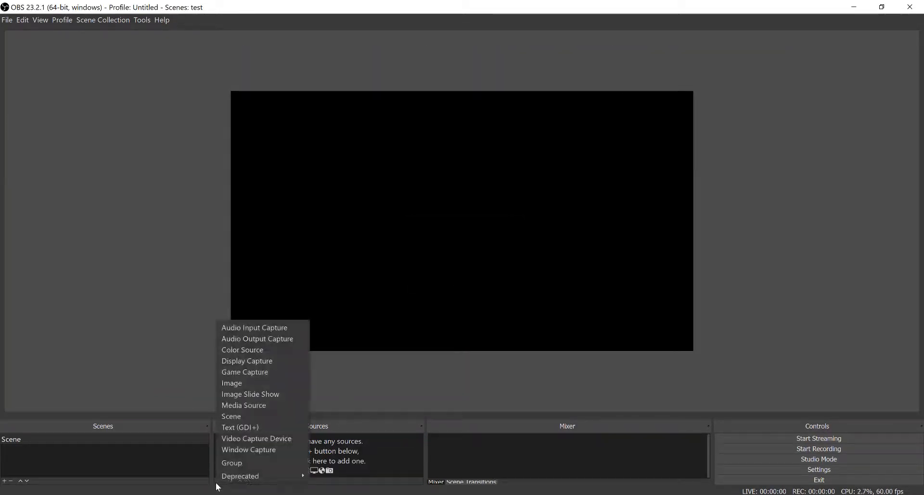
click(248, 372)
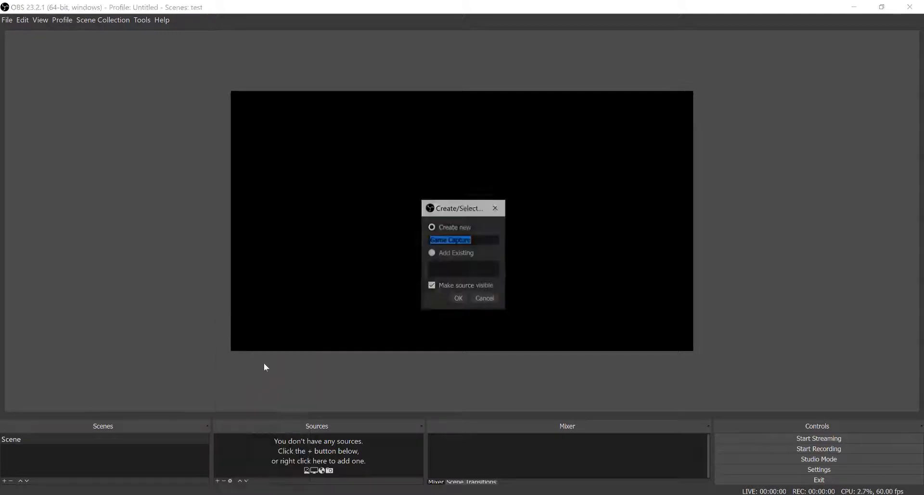
click(458, 298)
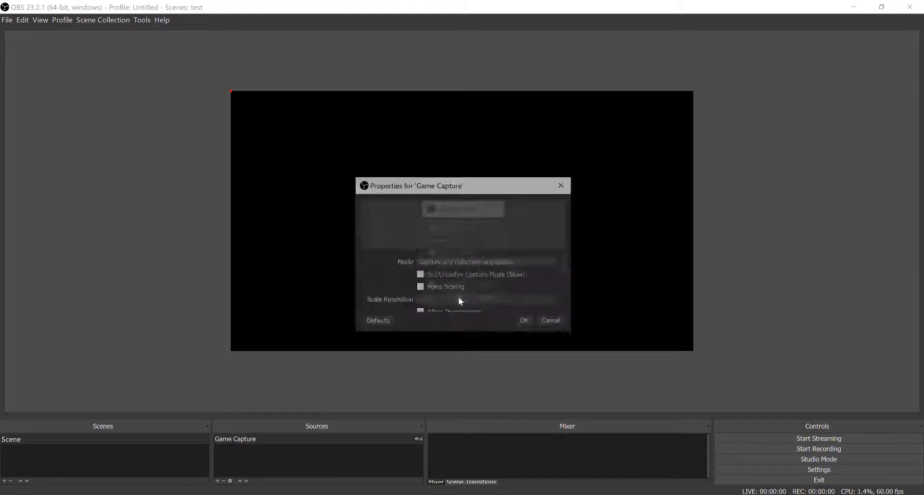
Set the Game Capture mode to Capture specific window and choose the [StartMenuExperienceHost.exe]: Start window
click(463, 261)
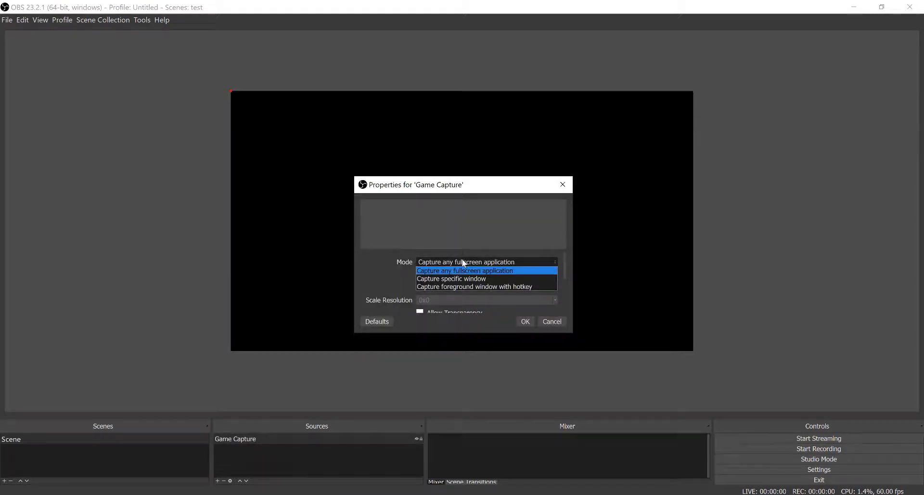
click(467, 283)
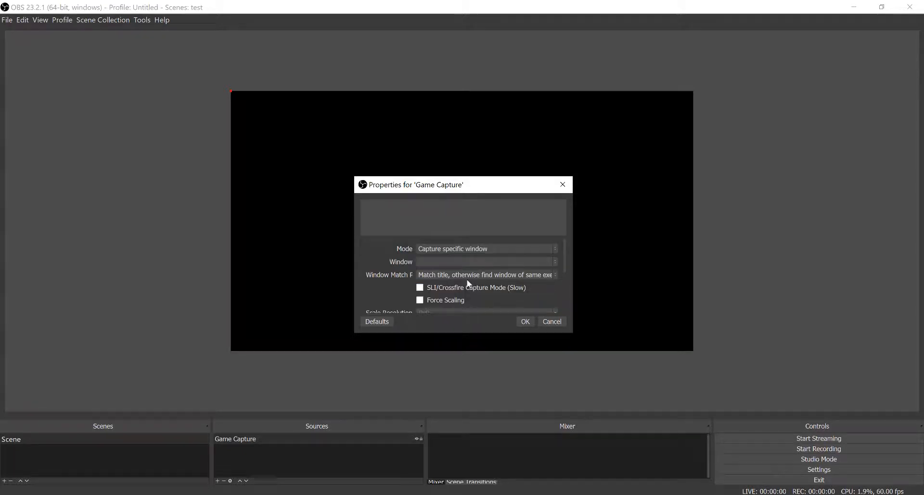
click(457, 260)
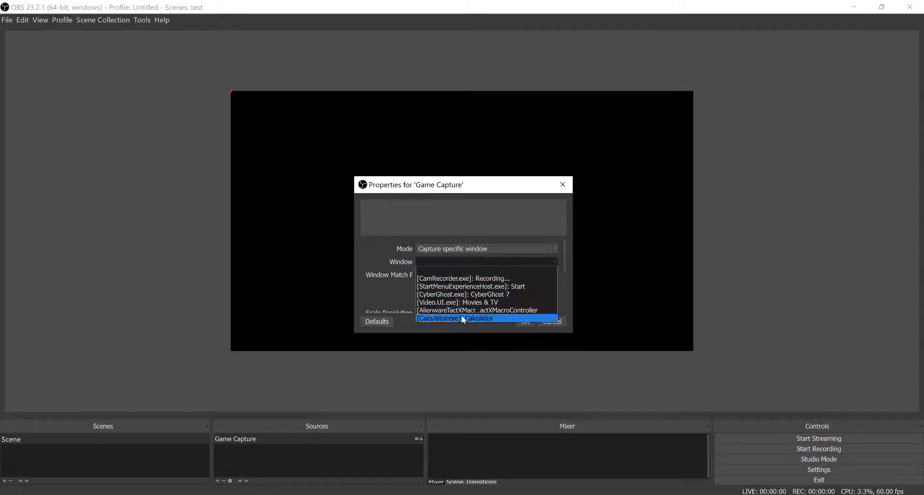
click(464, 285)
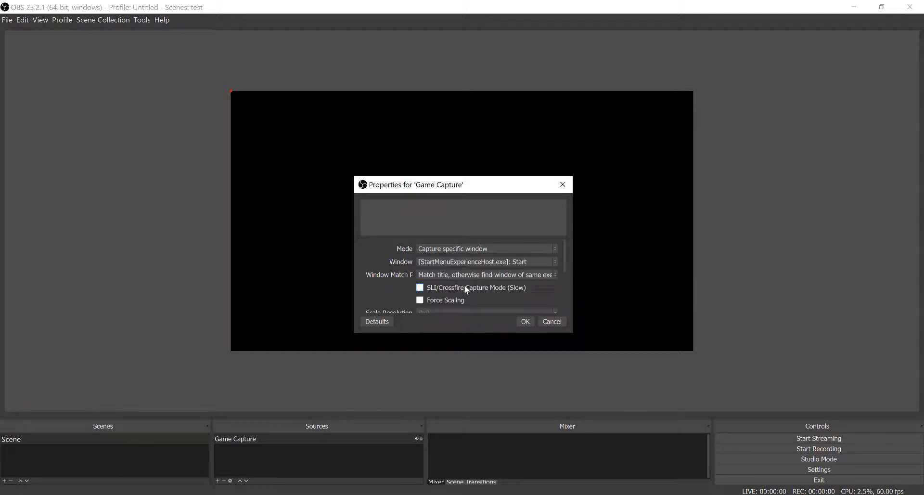
Discard the Game Capture property changes and remove that source from the scene
click(548, 321)
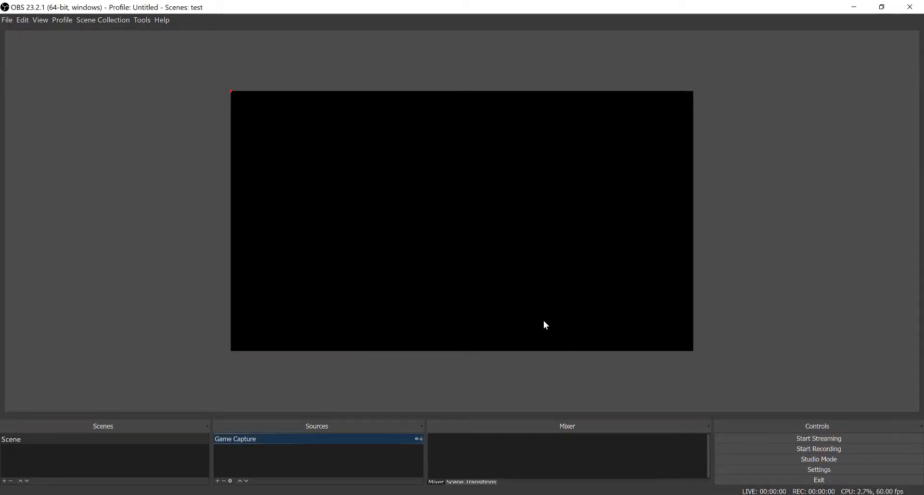
click(224, 480)
click(486, 278)
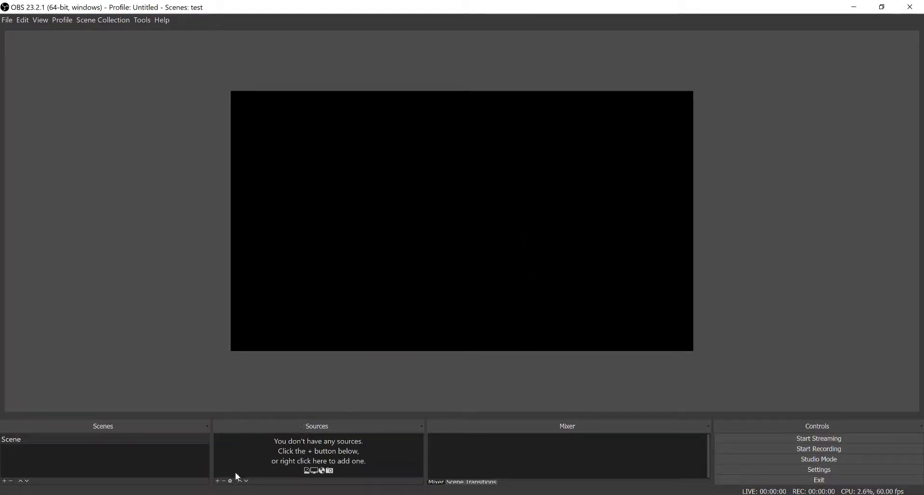
Add a new Display Capture source to the scene, keeping its default name and making it visible
click(217, 480)
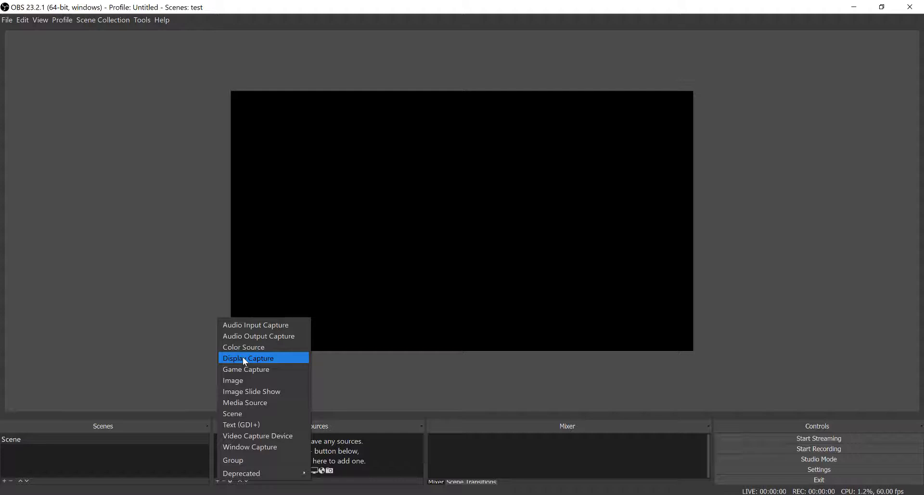
click(174, 243)
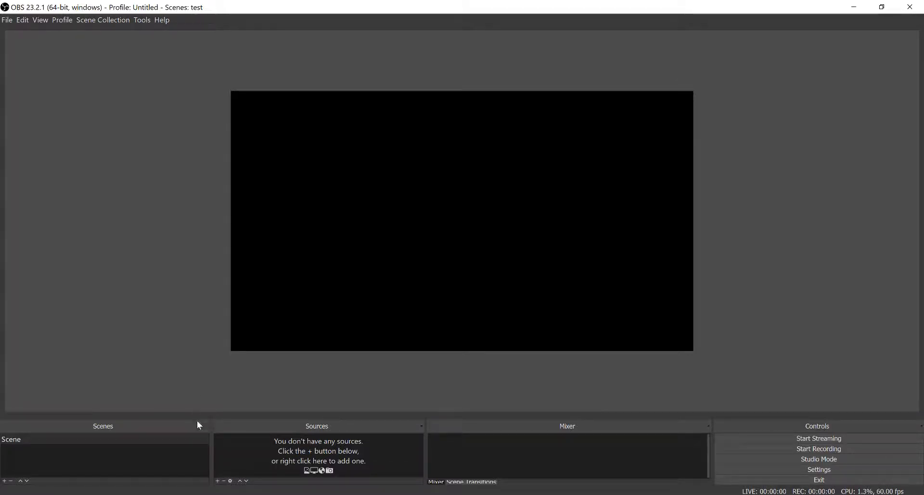
click(219, 480)
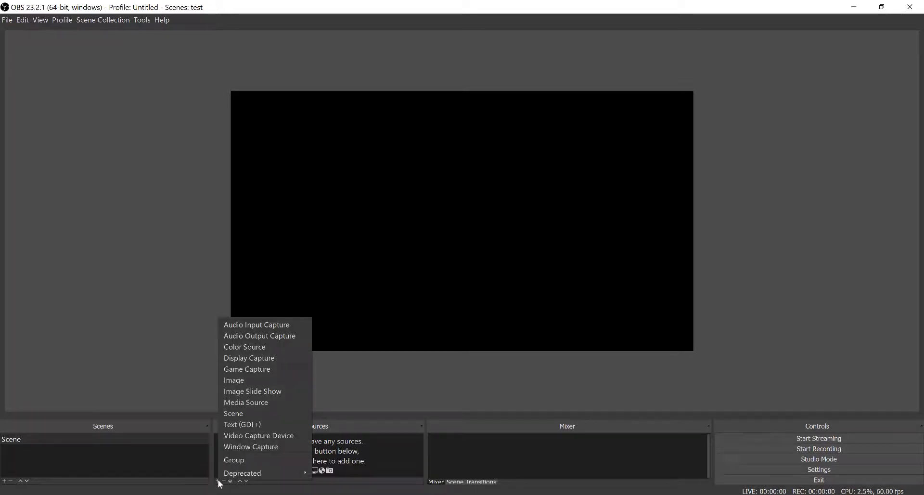
click(254, 357)
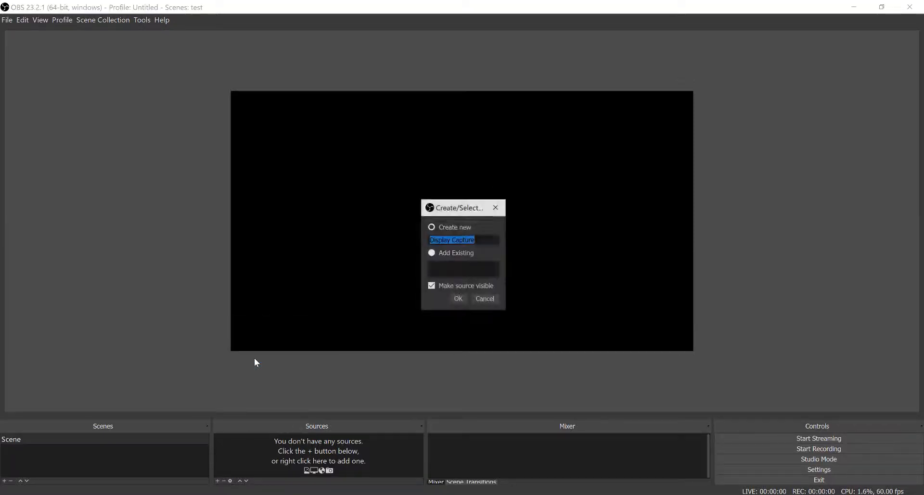
click(458, 299)
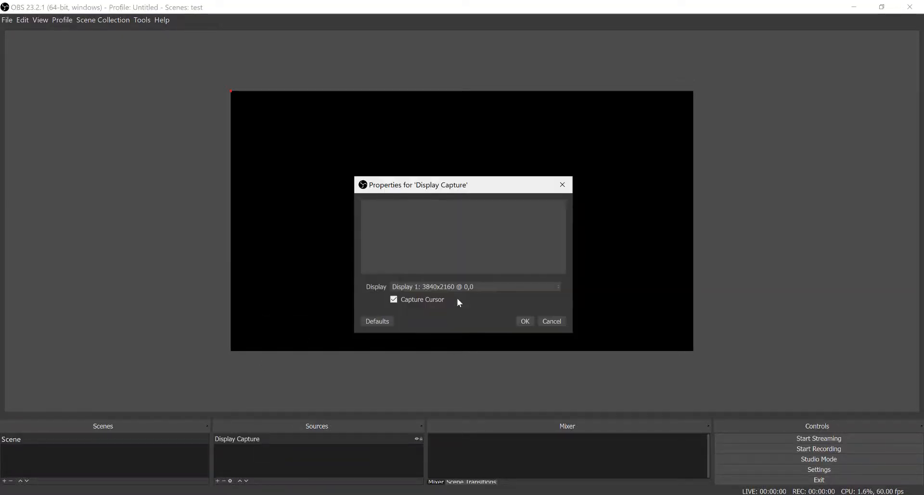
Set the Display Capture to Display 2: 1920x1080 @ 3840,0 with the cursor captured, and accept the properties
click(433, 287)
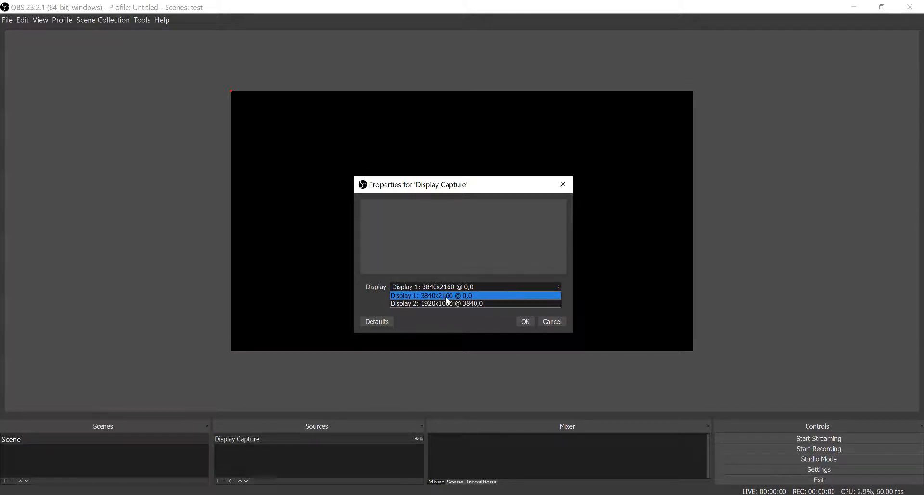
click(445, 296)
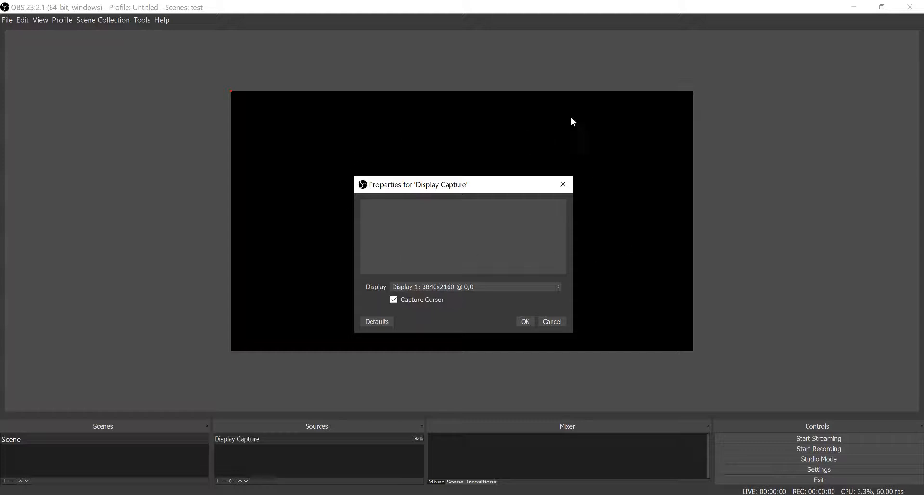
click(451, 287)
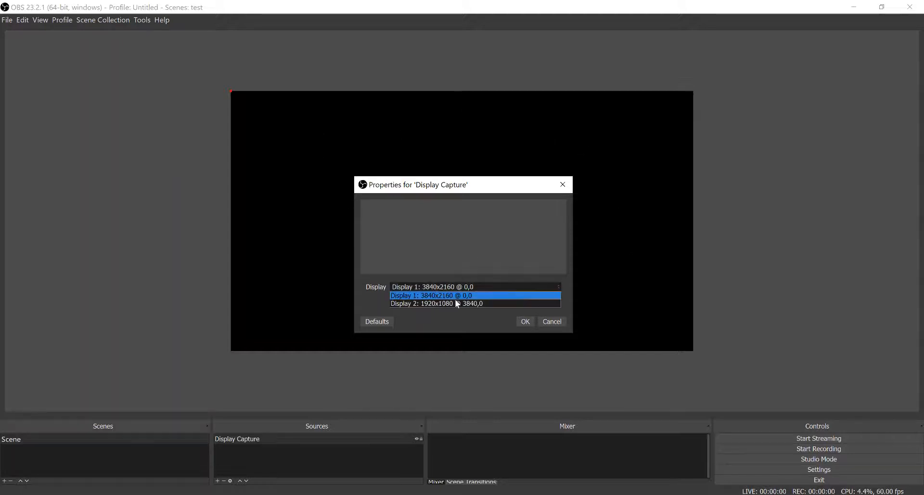
click(455, 301)
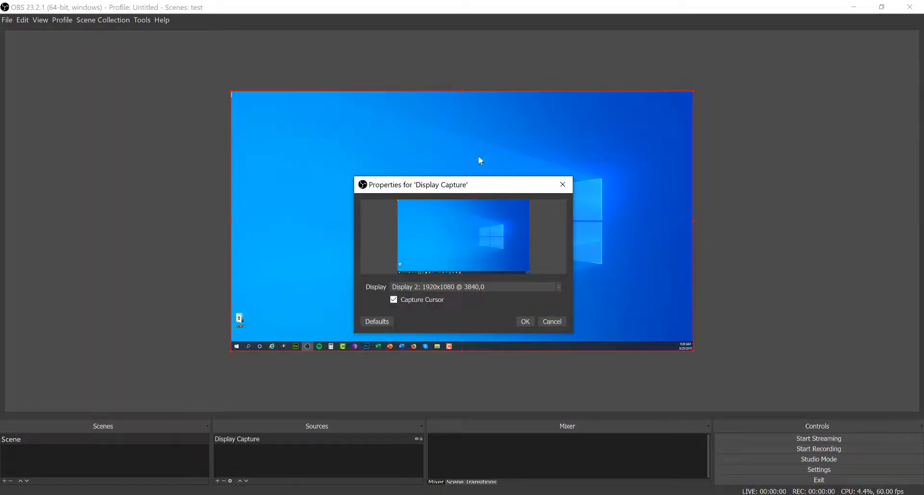
click(526, 321)
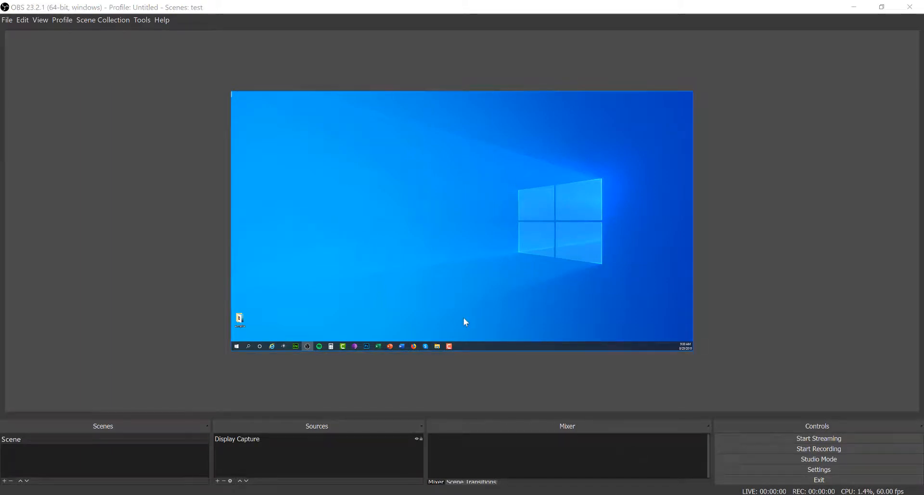
Open a File Explorer window and move it onto the captured second display
key(super+e)
drag(362, 31, 923, 29)
drag(405, 106, 475, 127)
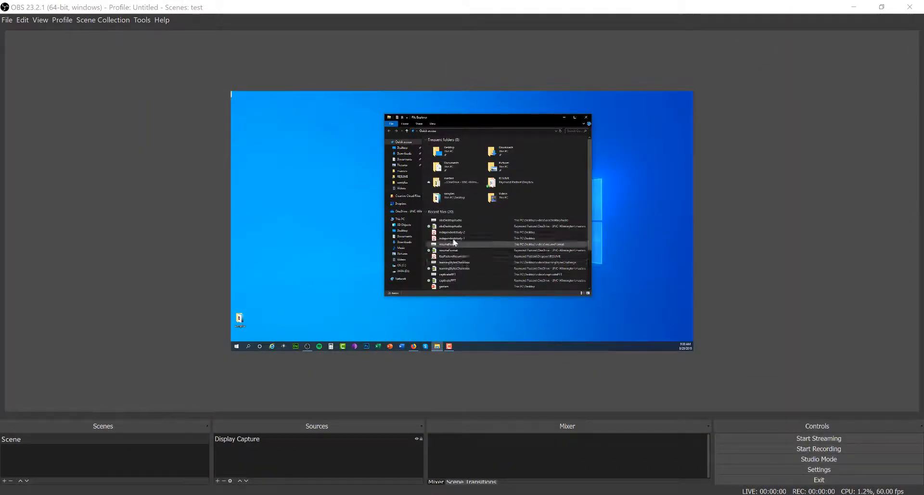
Browse the files of the Desktop folder in File Explorer while it is on the captured display
click(403, 148)
scroll(469, 186, down, 5)
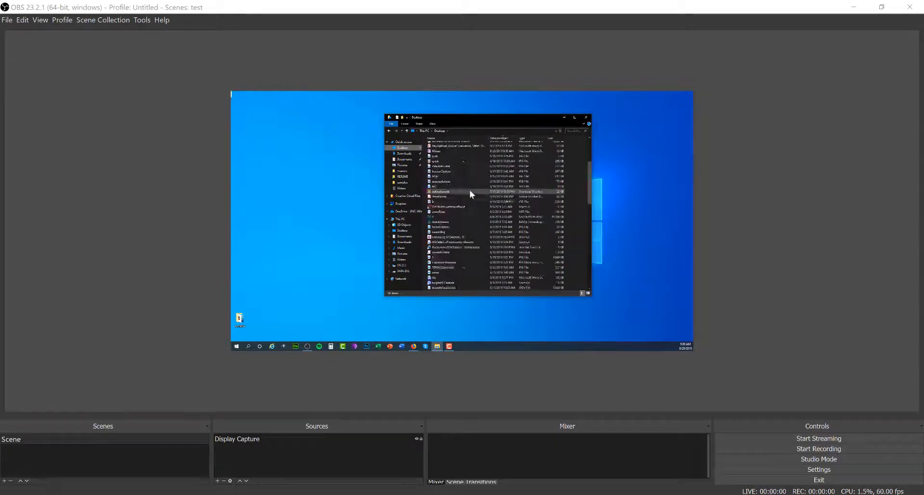
scroll(469, 192, down, 7)
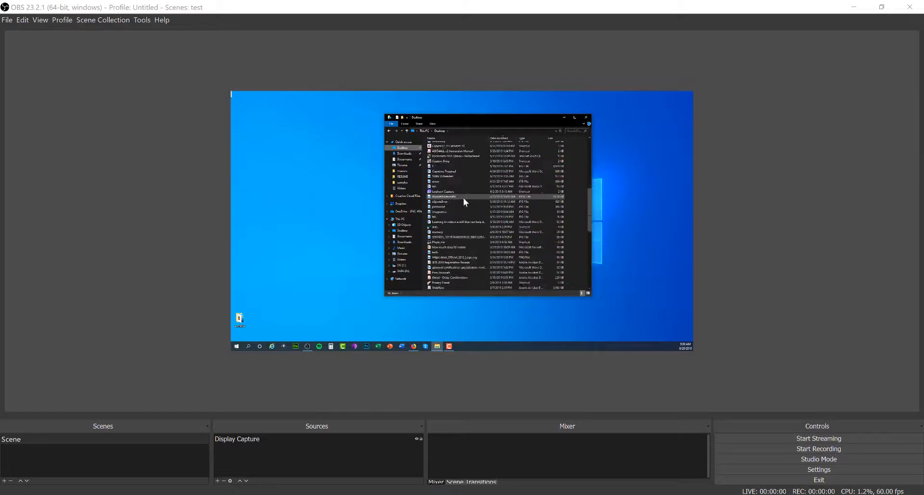
scroll(460, 198, up, 2)
Move the File Explorer window off the captured display and back onto it, and close the window
drag(477, 118, 654, 80)
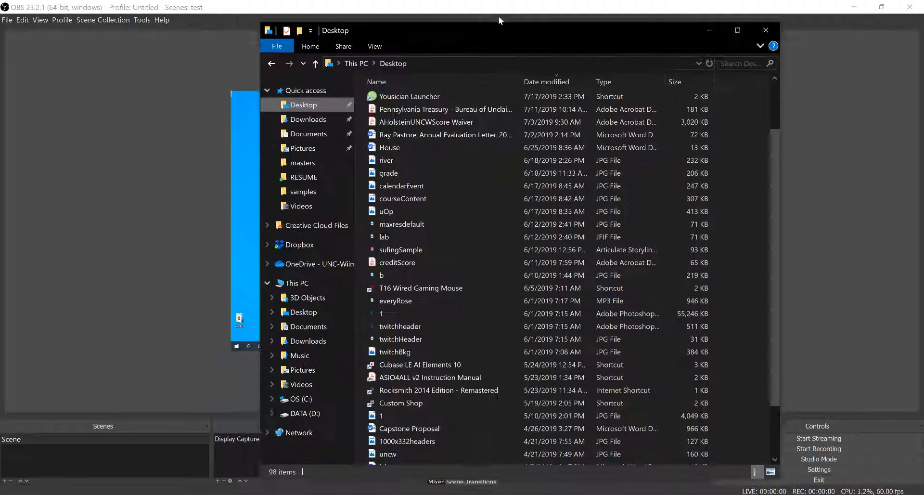
drag(491, 19, 923, 23)
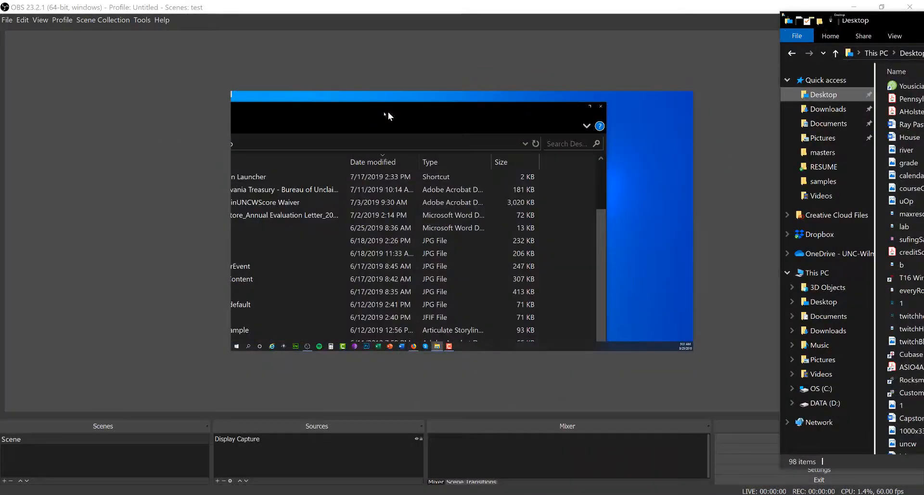
drag(417, 113, 497, 120)
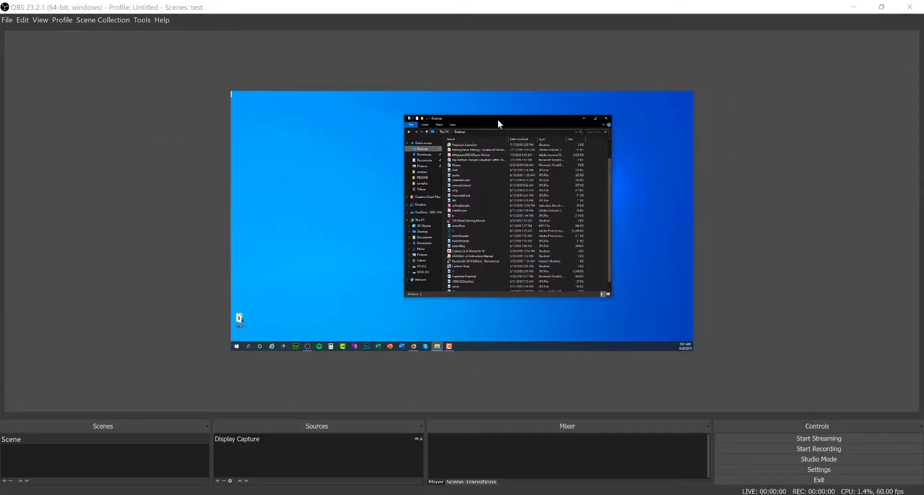
click(605, 118)
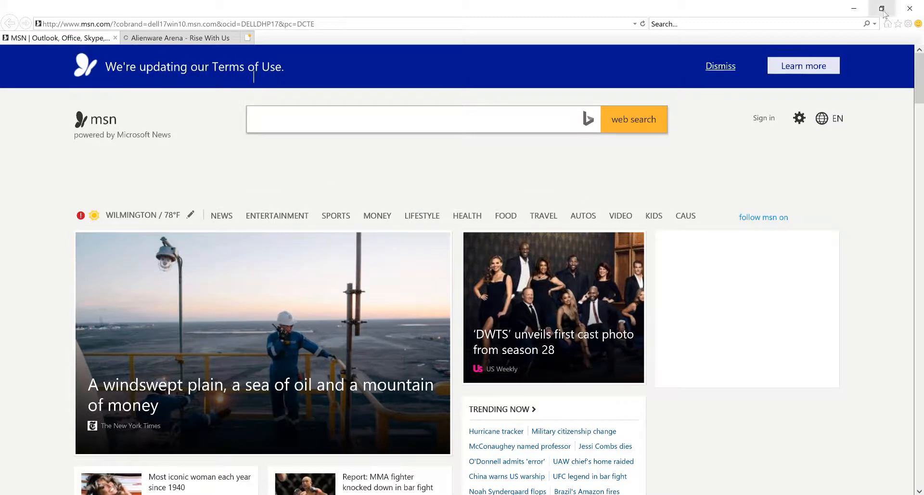
Restore the Internet Explorer window showing MSN, move it onto the captured second display and maximize it there
click(882, 9)
drag(286, 42, 923, 35)
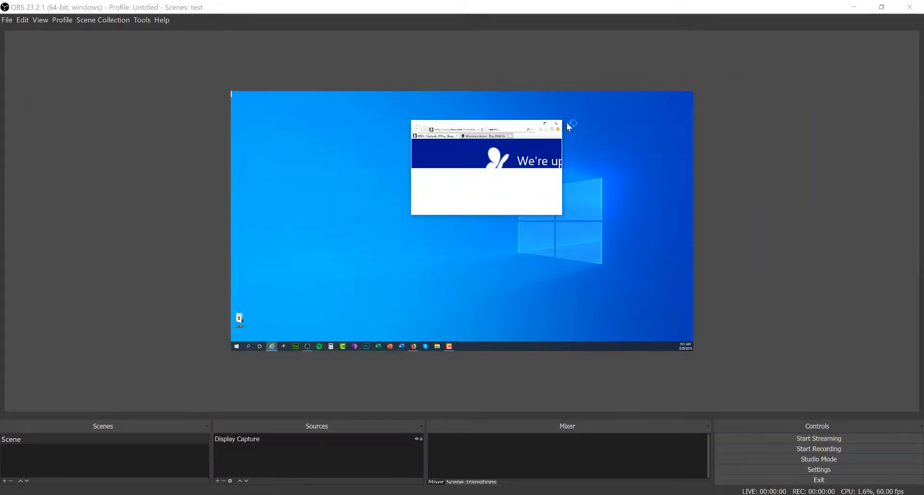
click(545, 124)
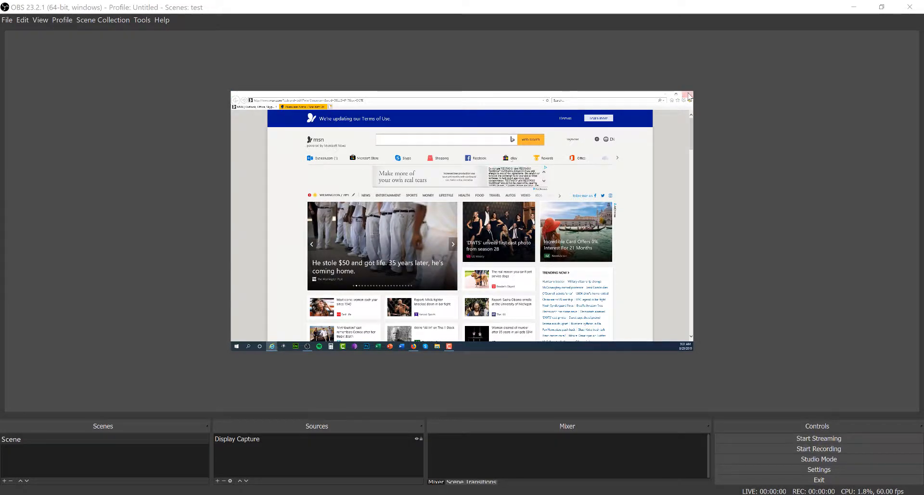
Close Internet Explorer on the captured display together with all its tabs
click(687, 96)
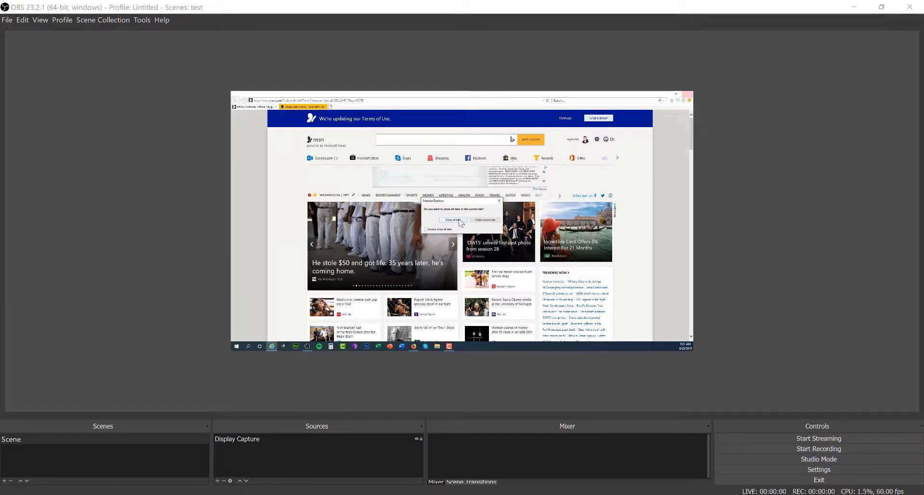
click(484, 220)
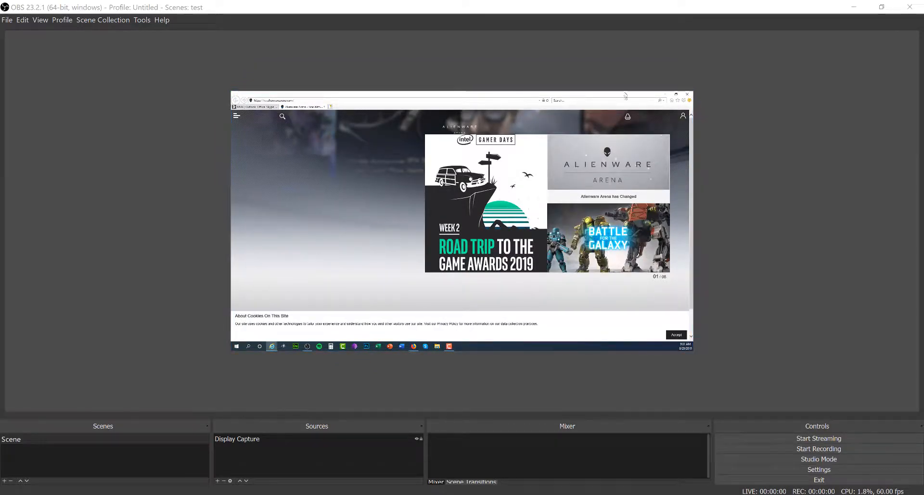
click(687, 94)
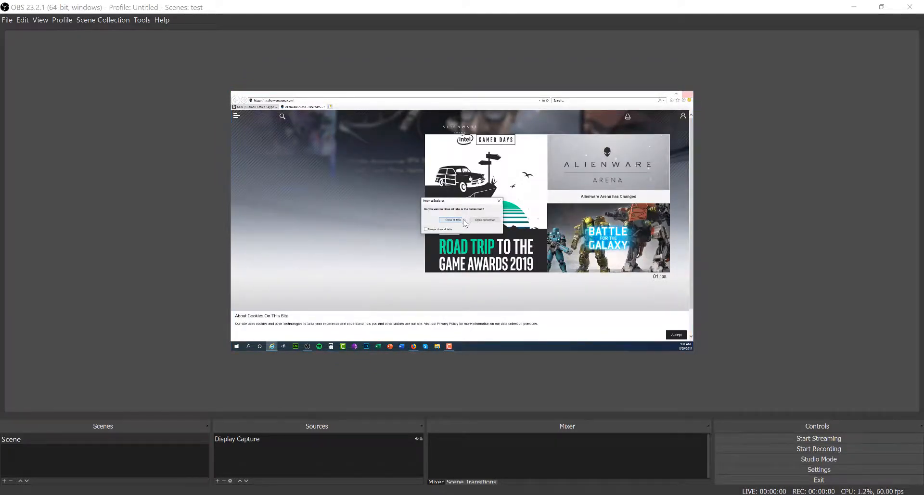
click(463, 220)
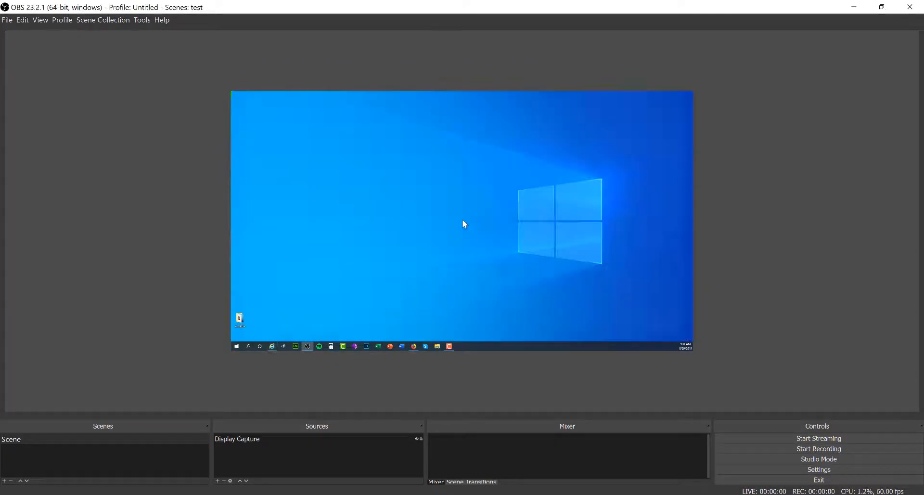
Review the source types that can be added to the scene and the list of saved scene collections
click(217, 480)
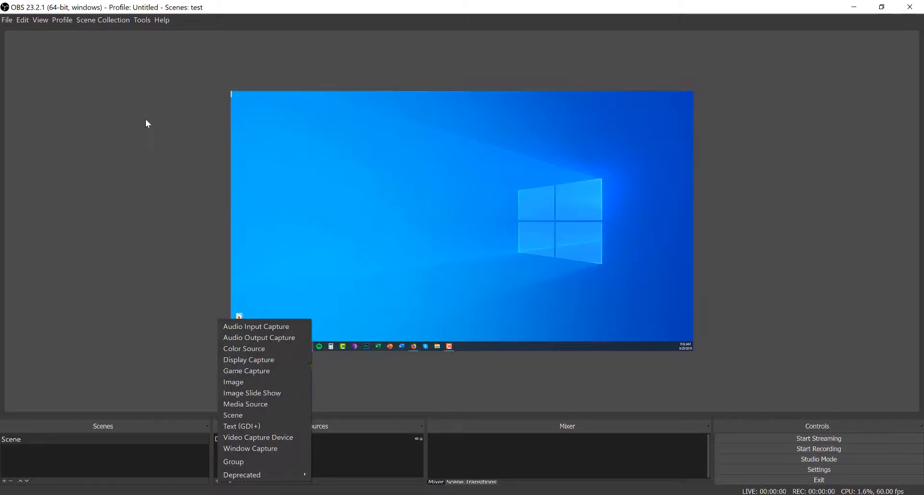
click(111, 65)
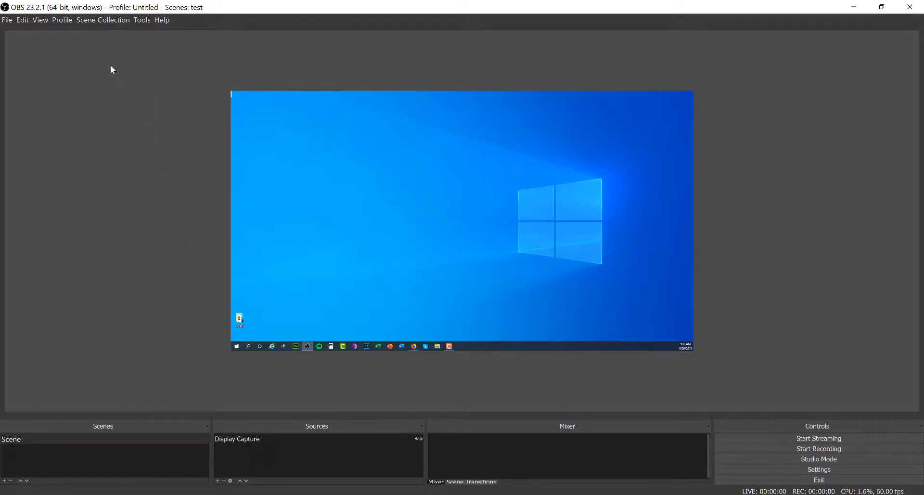
click(90, 21)
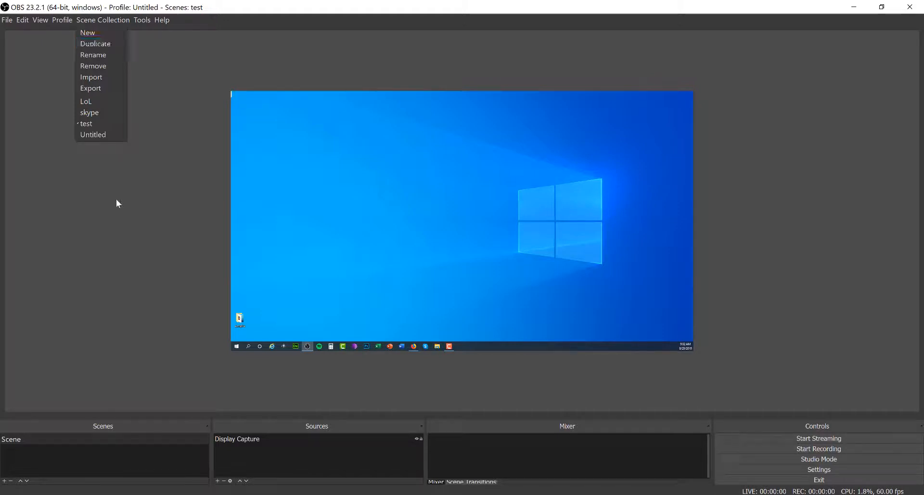
click(96, 76)
click(88, 22)
click(56, 78)
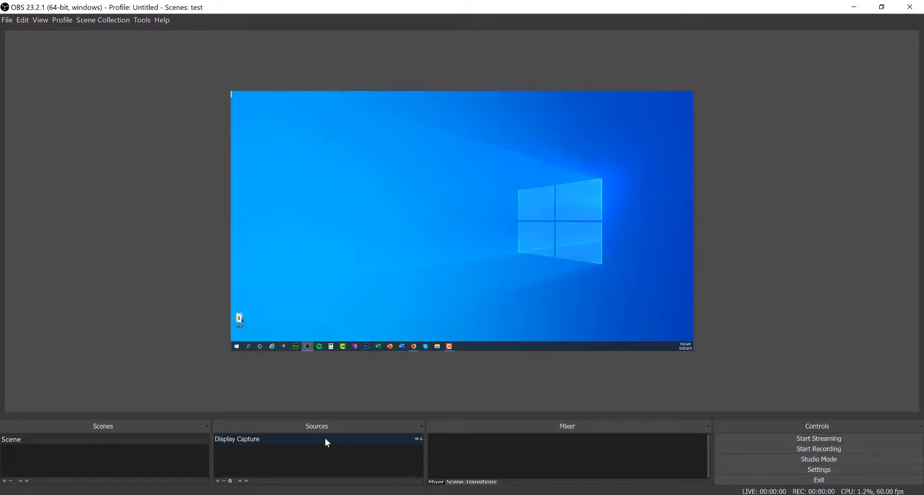
click(218, 480)
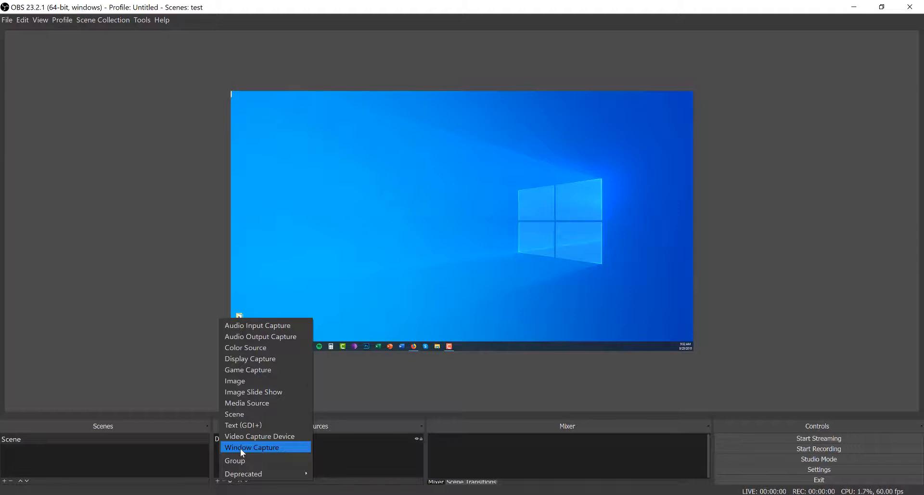
click(797, 212)
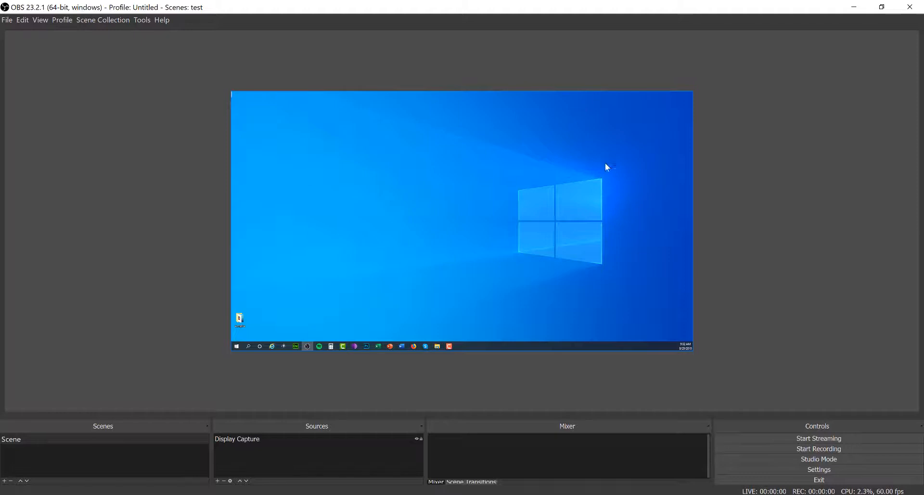
Add a new Video Capture Device source to the scene and set its device to HD Pro Webcam C920
click(217, 480)
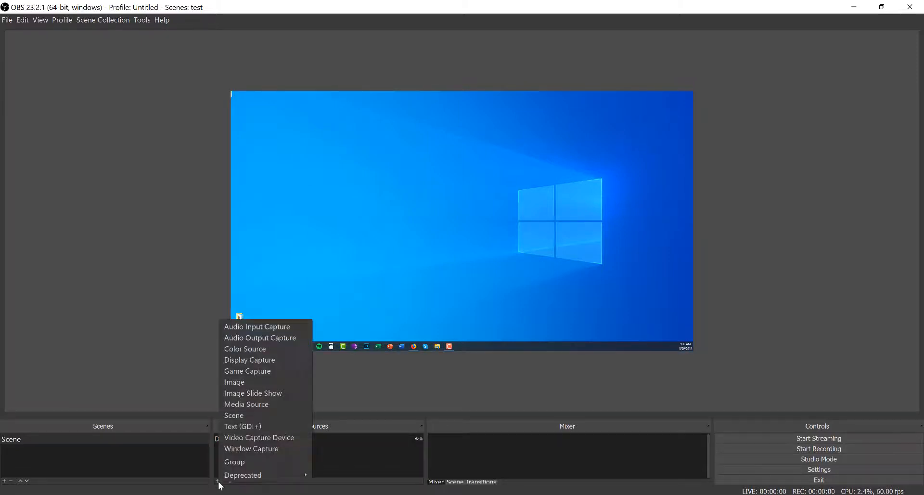
click(250, 437)
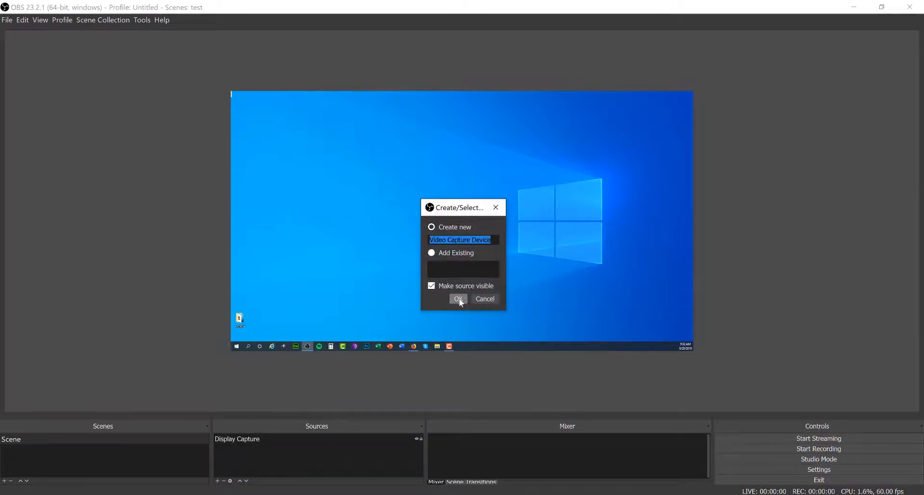
click(458, 299)
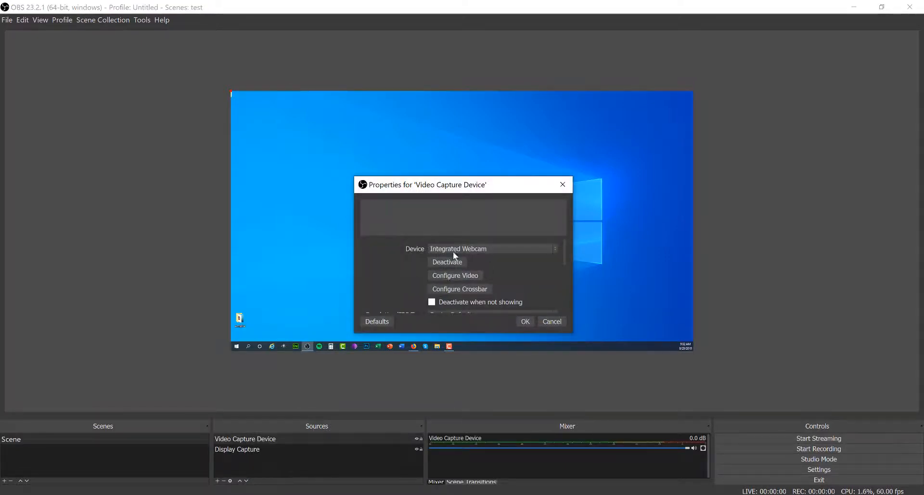
click(467, 251)
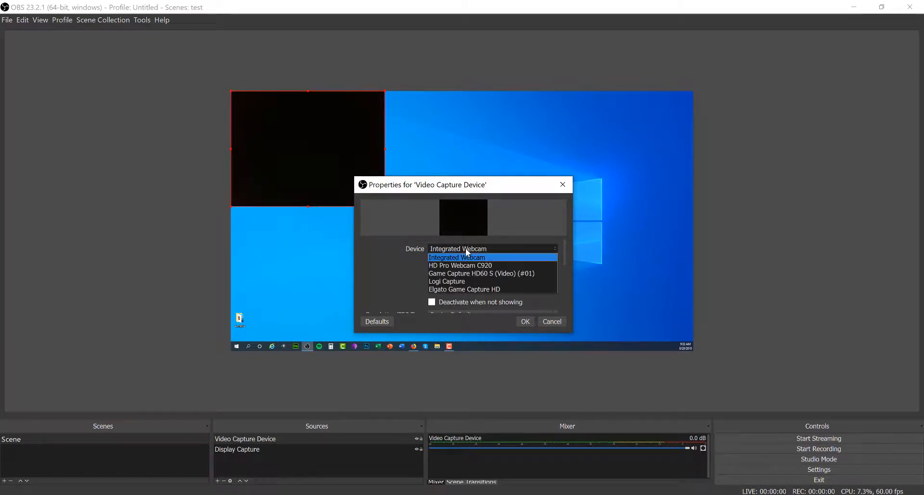
click(470, 266)
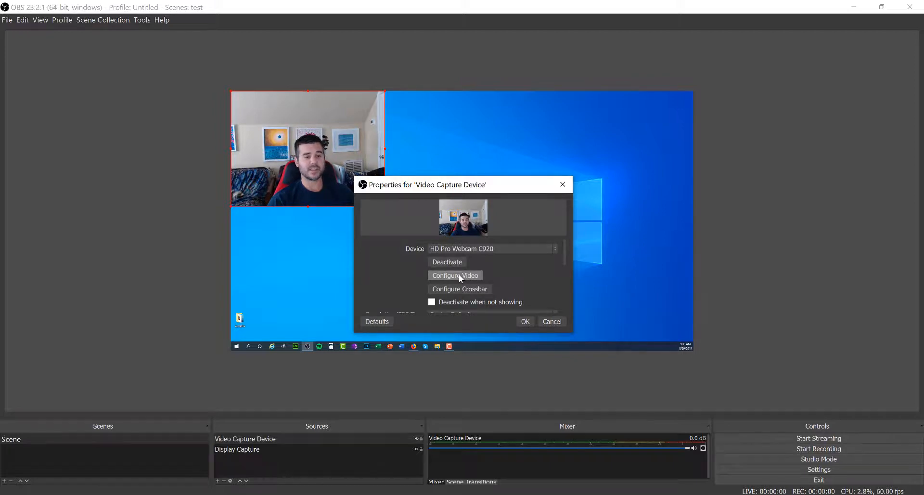
Set the webcam's camera control zoom to 175 in its video configuration, apply it and accept the source properties
scroll(458, 286, down, 1)
scroll(458, 288, up, 1)
click(458, 275)
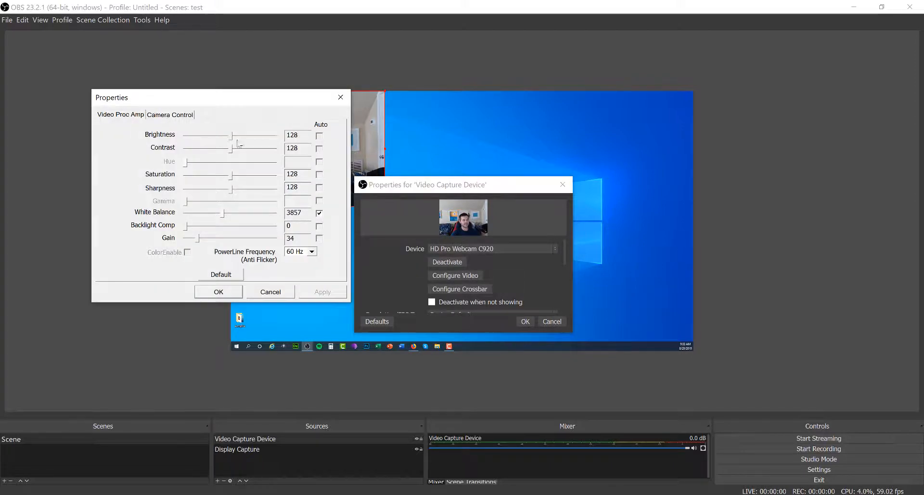
click(174, 115)
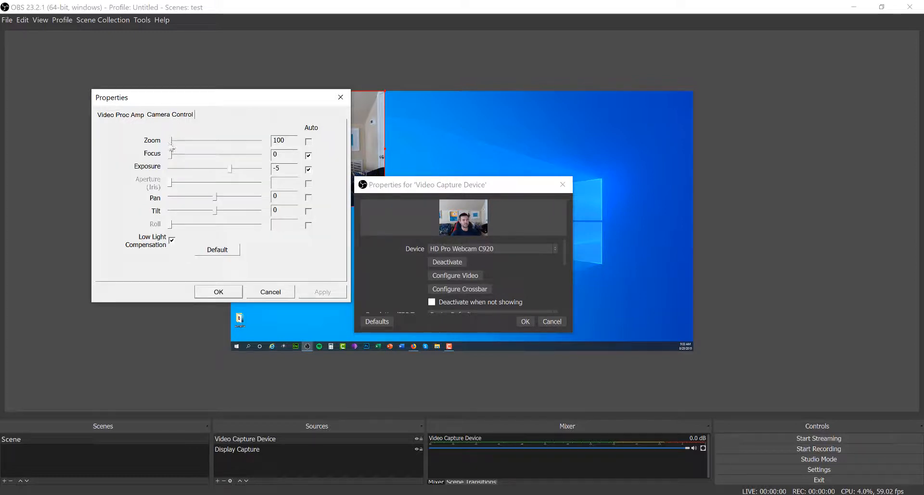
drag(171, 142, 187, 144)
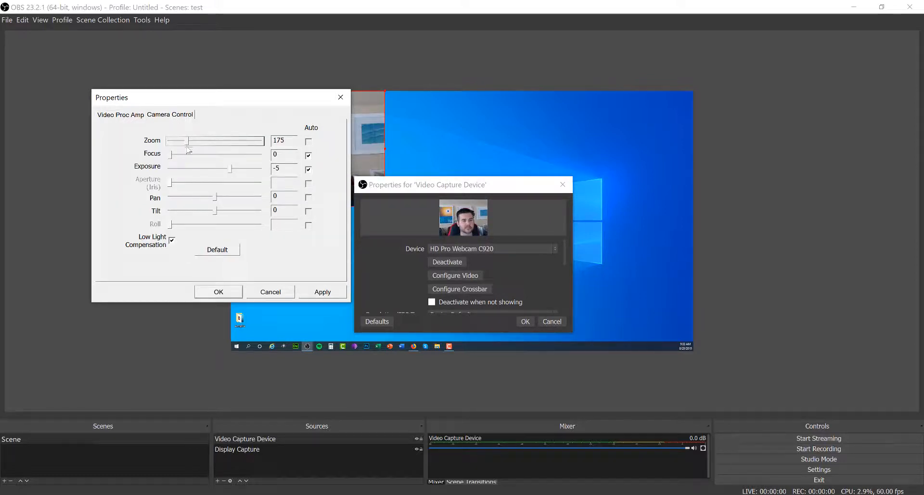
click(321, 291)
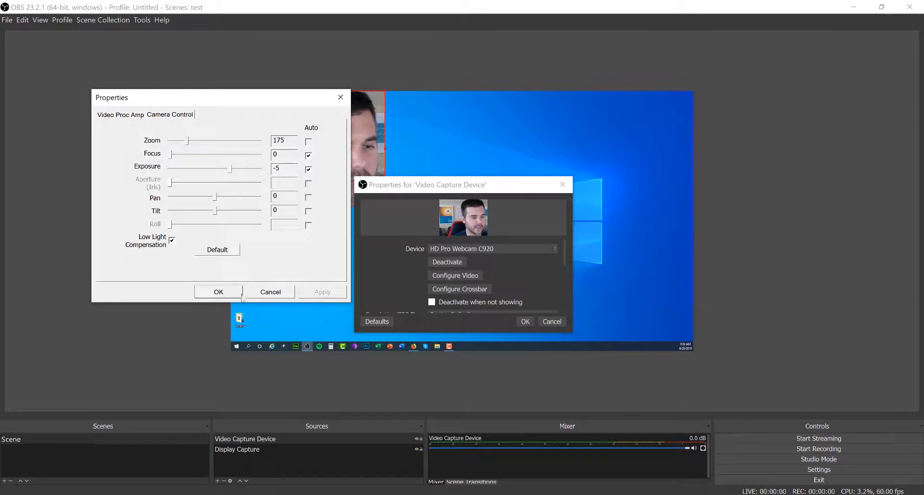
click(222, 295)
click(522, 321)
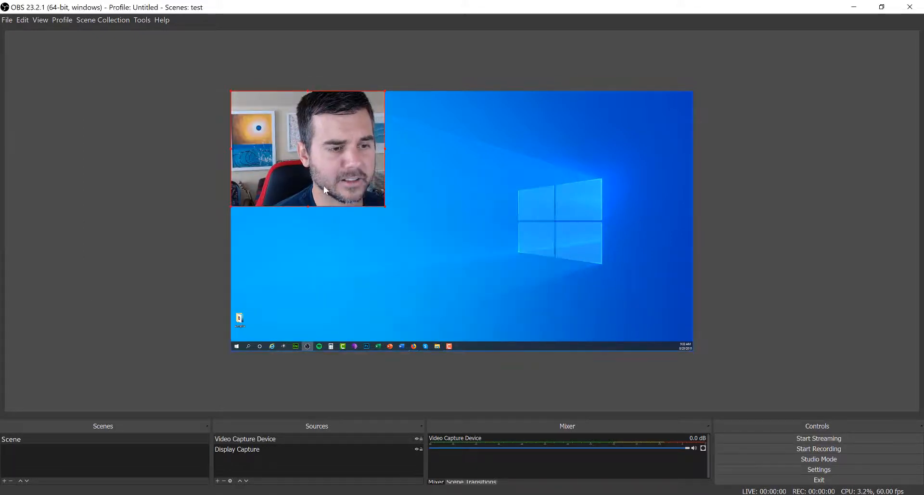
Move the webcam overlay to the upper-right corner of the canvas and shrink it to just over a quarter of the canvas width
drag(356, 178, 657, 185)
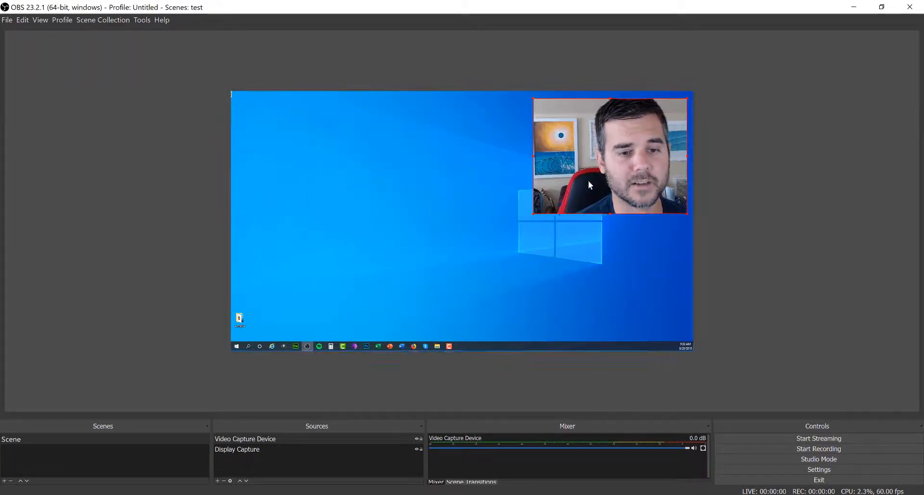
drag(533, 214, 558, 194)
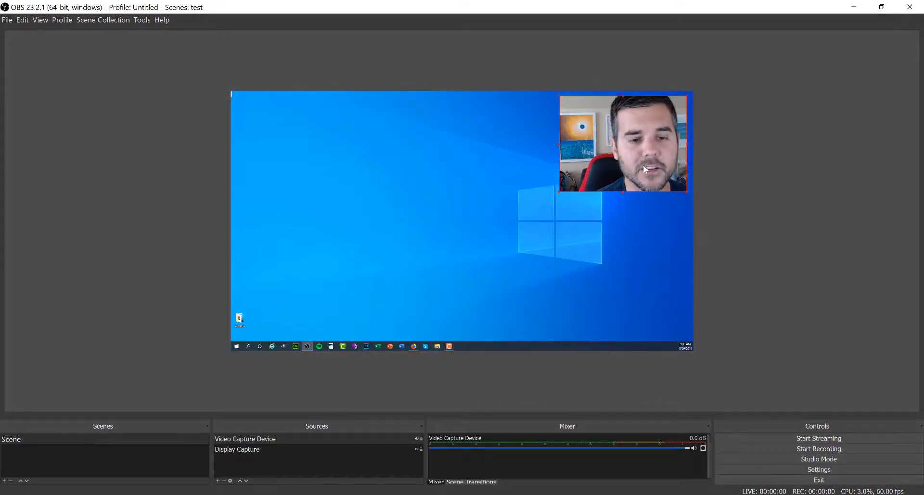
click(732, 161)
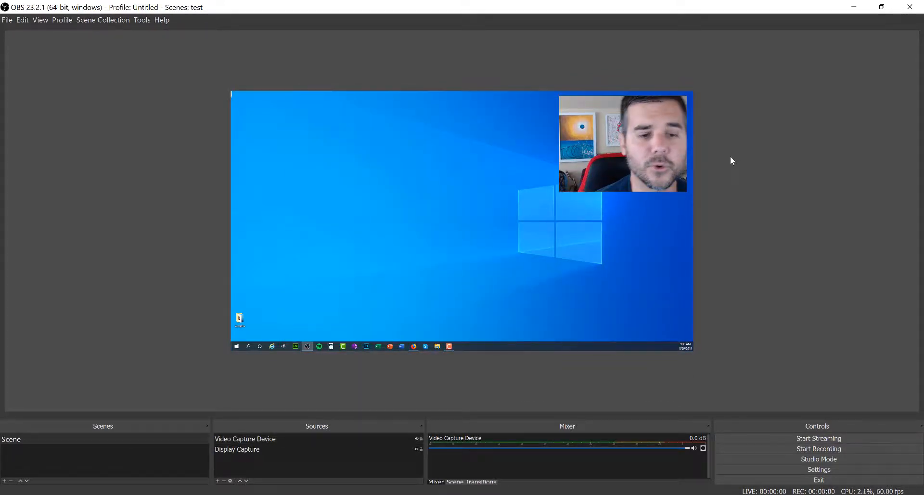
Review the options offered for the webcam overlay and the Display Capture source in the preview
click(646, 147)
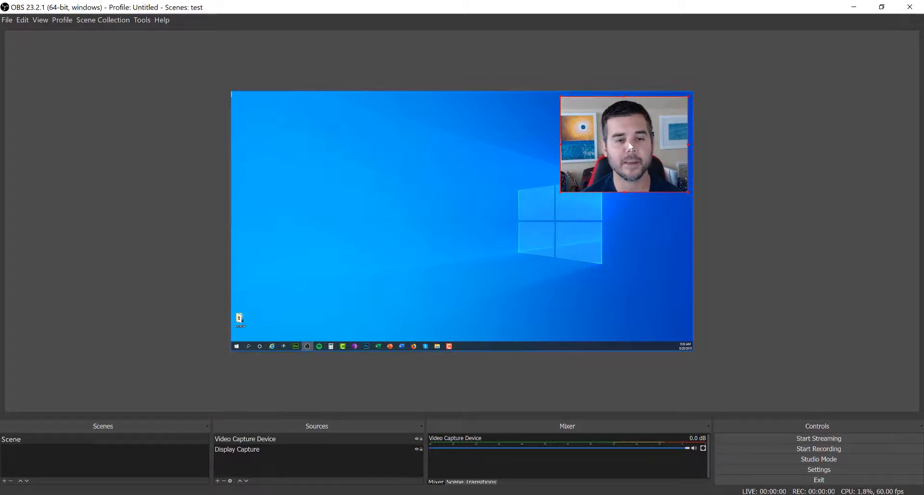
right_click(629, 142)
click(619, 132)
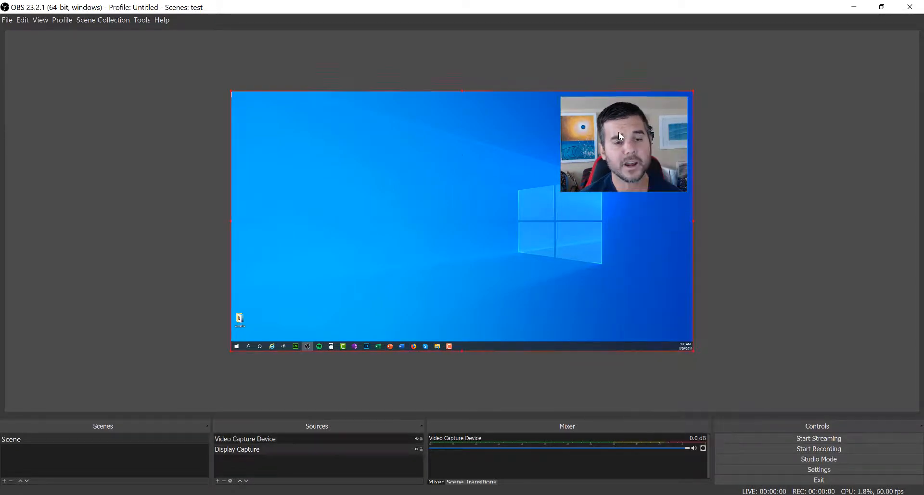
click(456, 149)
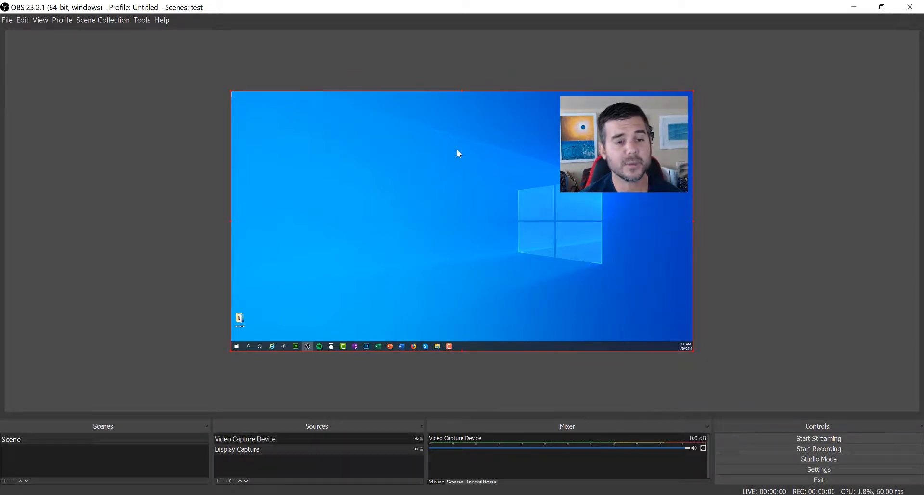
right_click(497, 142)
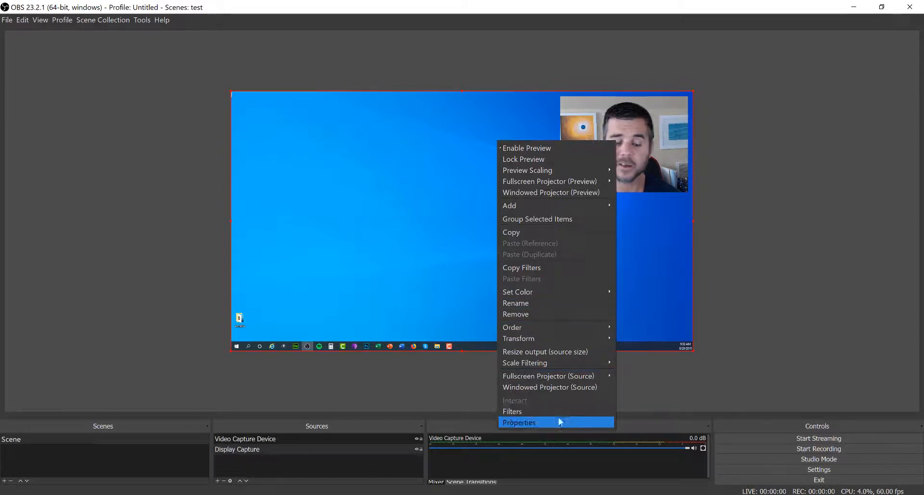
click(617, 118)
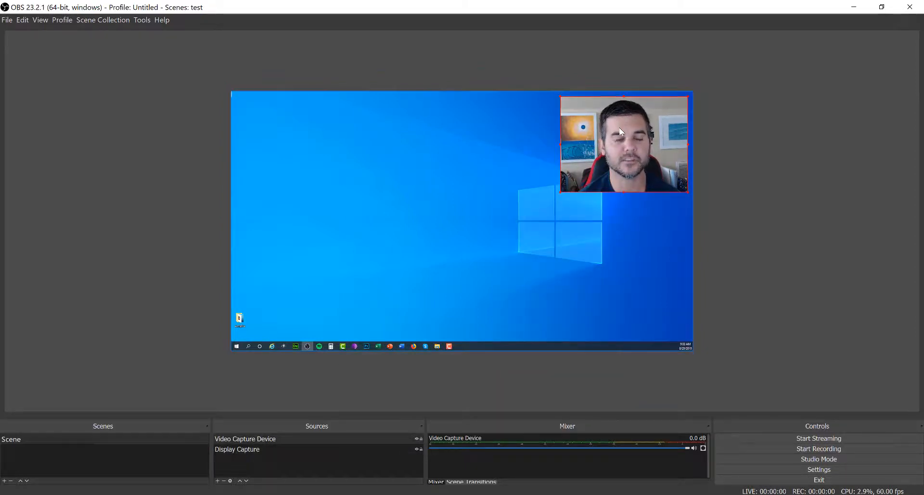
Open the filters of the Video Capture Device source, examine the available effect filters such as Chroma Key, and close them without adding any
right_click(627, 143)
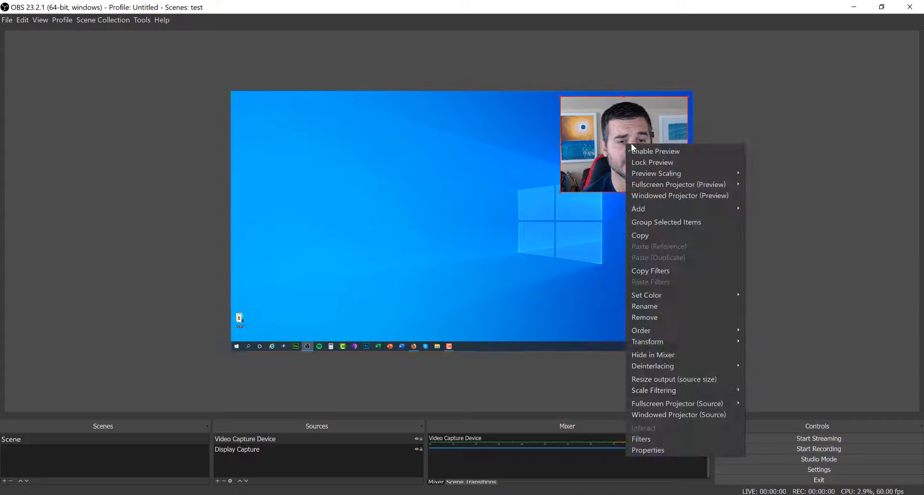
click(671, 437)
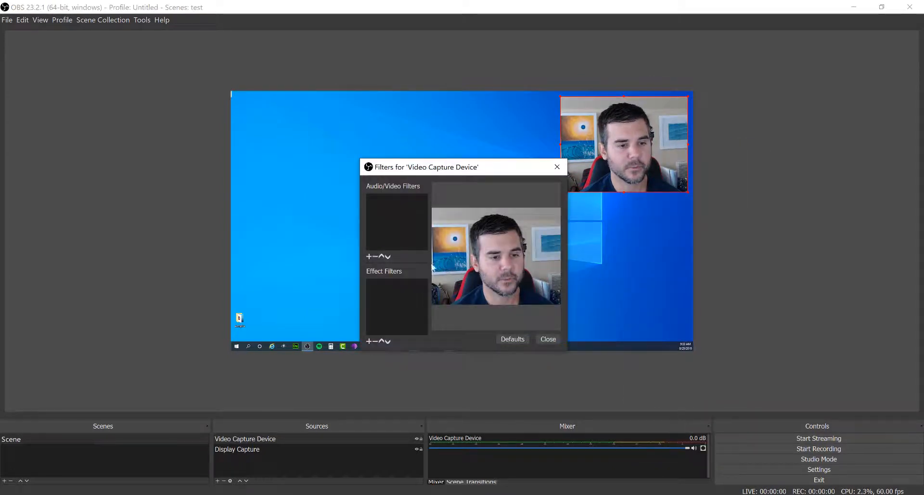
drag(427, 167, 396, 111)
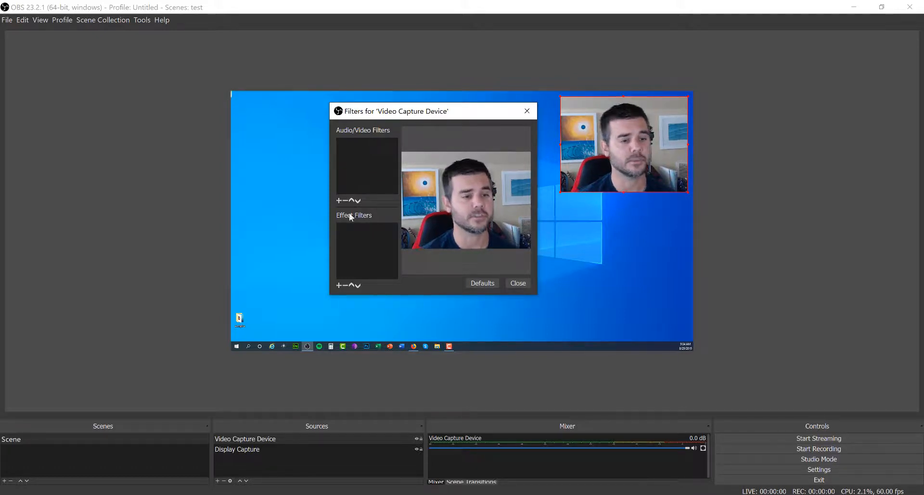
click(336, 286)
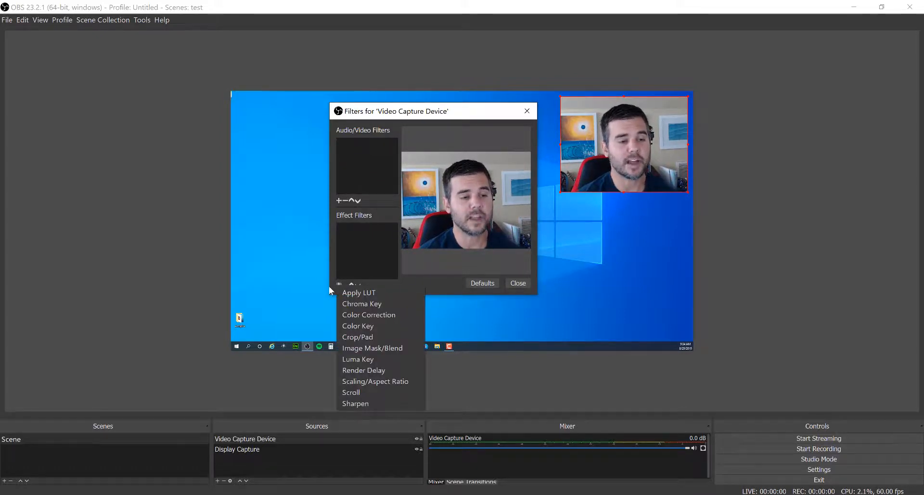
click(346, 270)
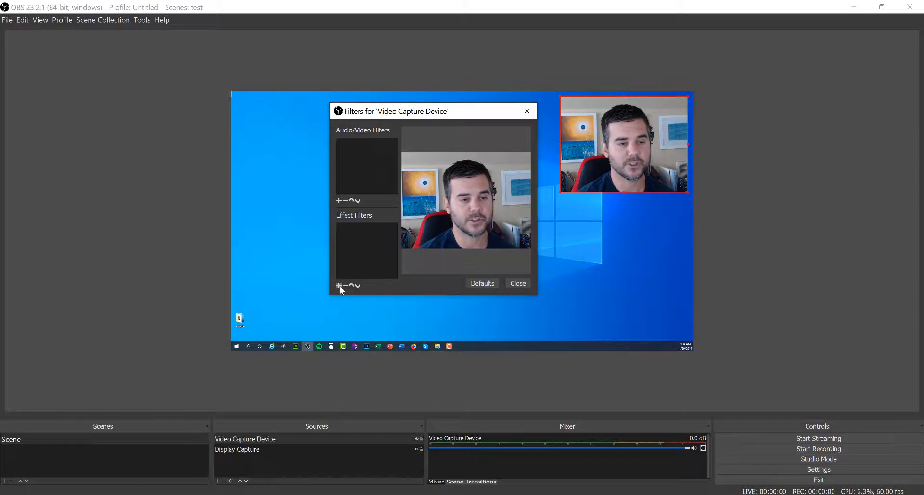
click(339, 286)
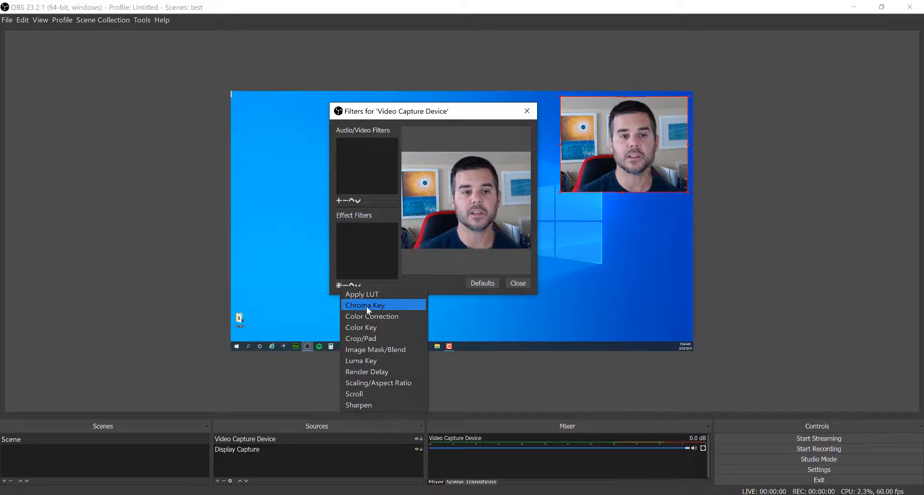
click(377, 286)
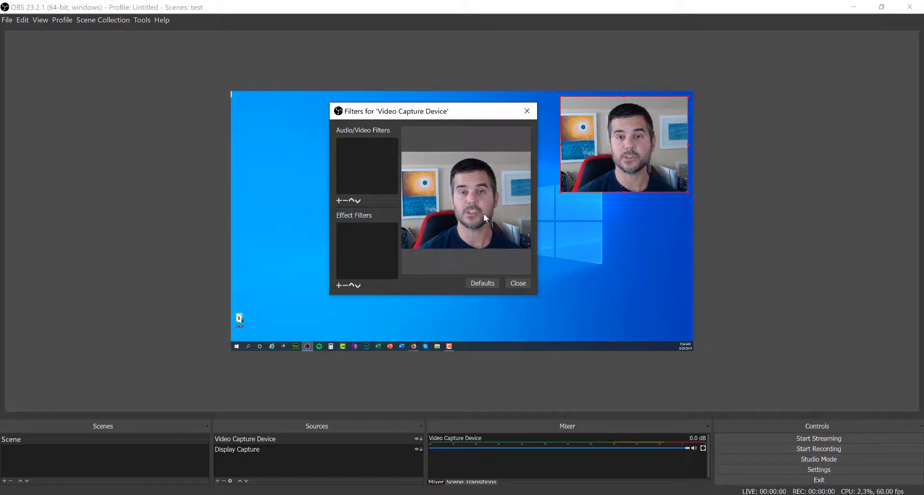
click(512, 282)
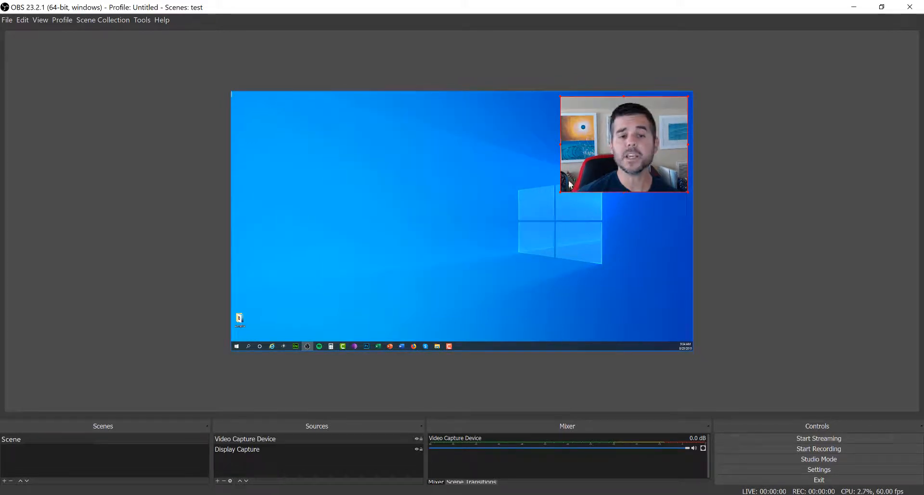
Enlarge the webcam overlay to more than half the canvas width, keeping its upper-right corner in place
drag(561, 192, 417, 291)
click(796, 258)
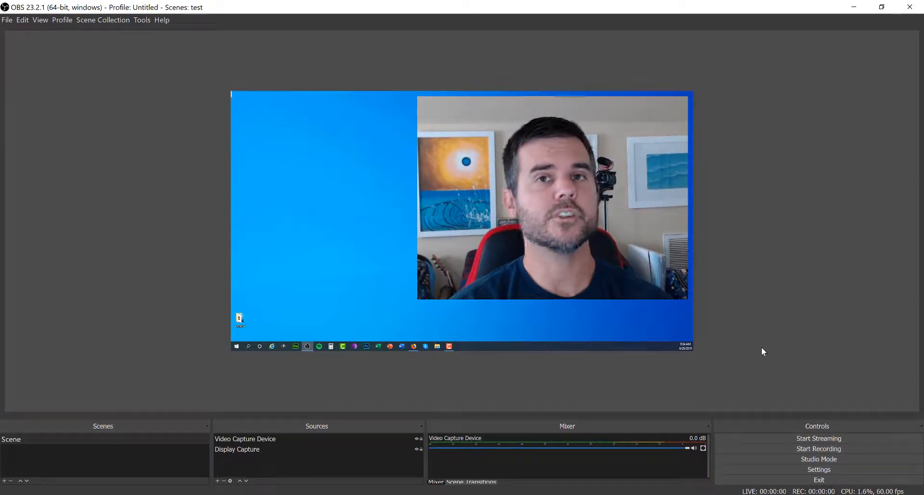
click(611, 279)
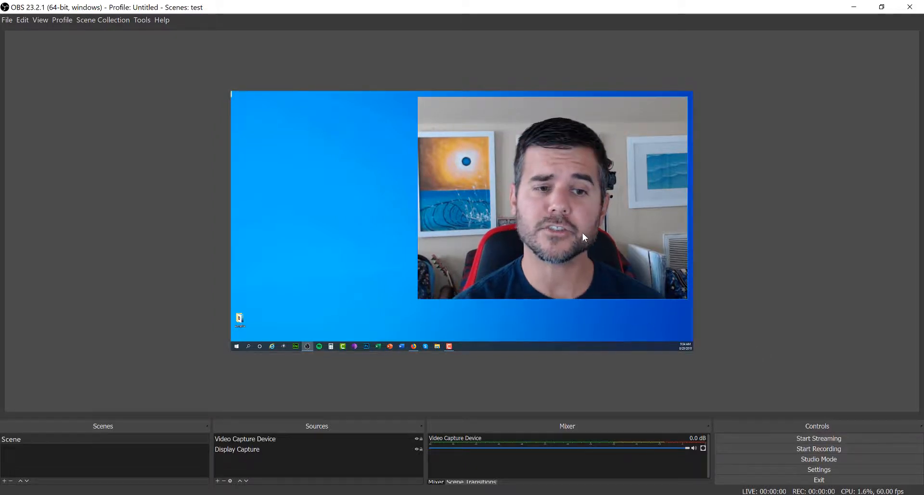
click(142, 278)
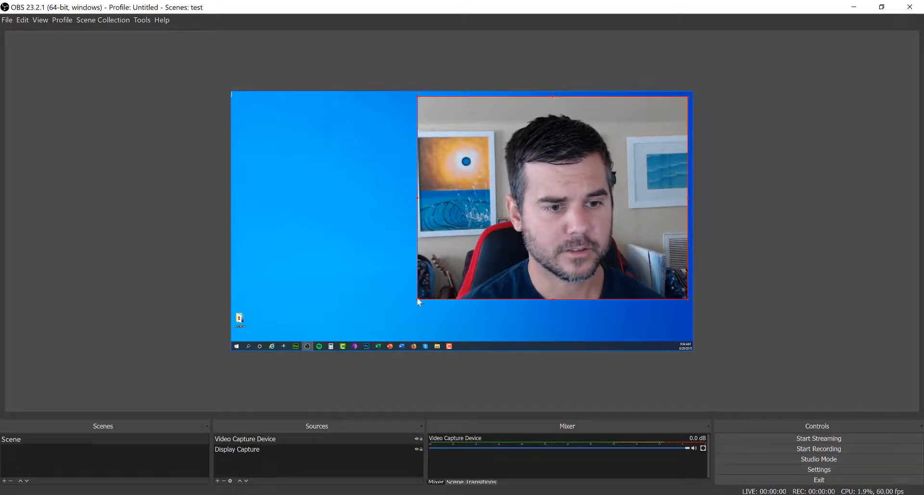
Shrink the webcam overlay to about a fifth of the canvas width, keeping it in the canvas's upper-right corner
drag(417, 299, 585, 172)
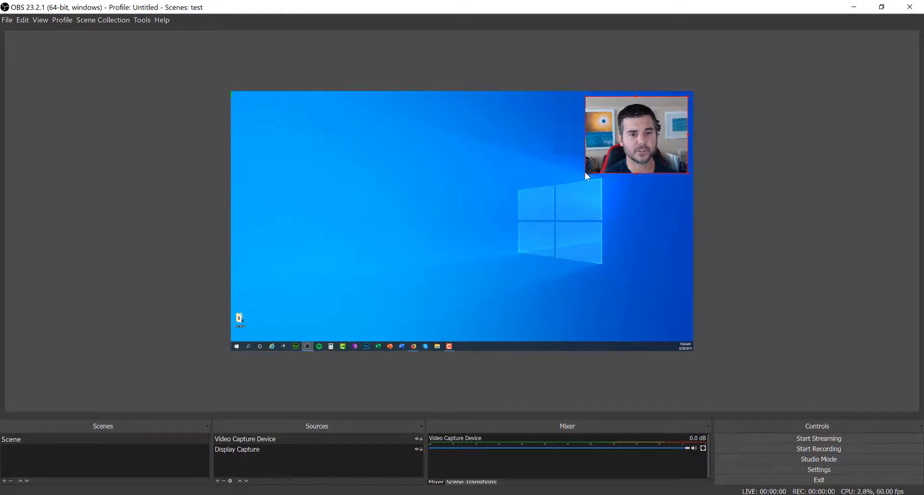
click(767, 181)
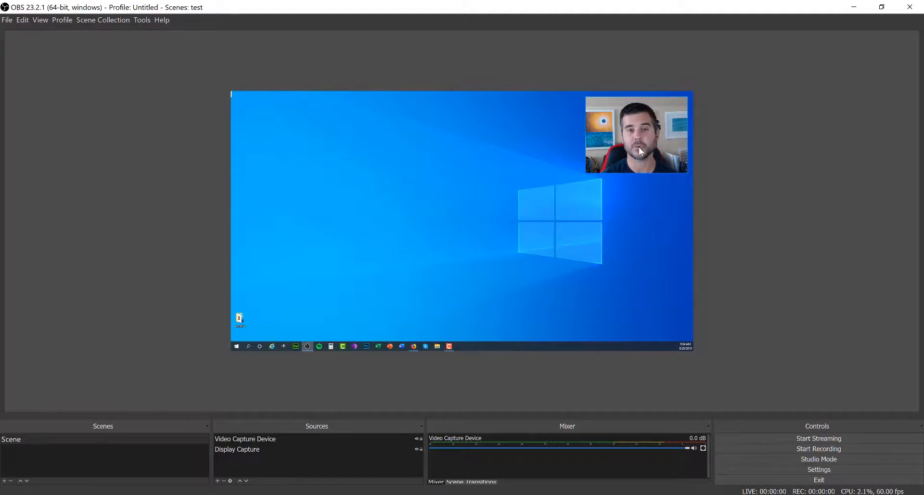
click(589, 171)
drag(586, 176, 601, 162)
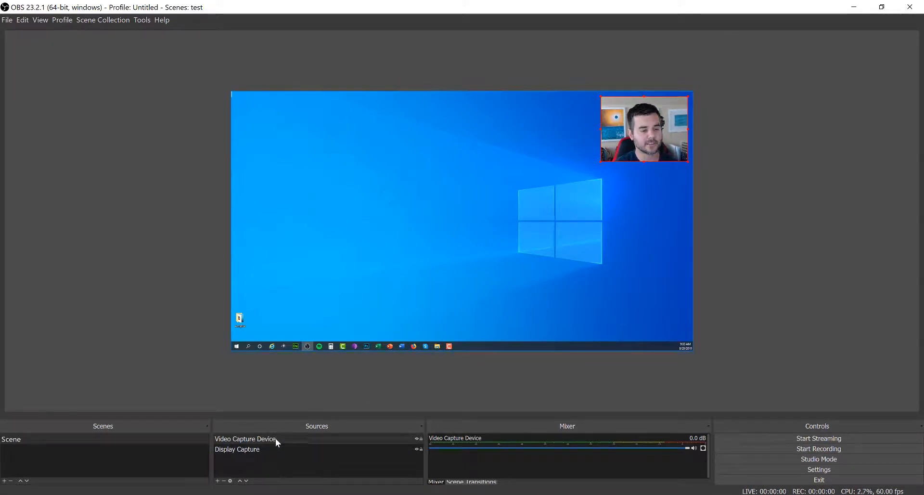
Toggle the visibility of the Video Capture Device source several times, leaving the webcam overlay hidden and the source deselected
click(417, 439)
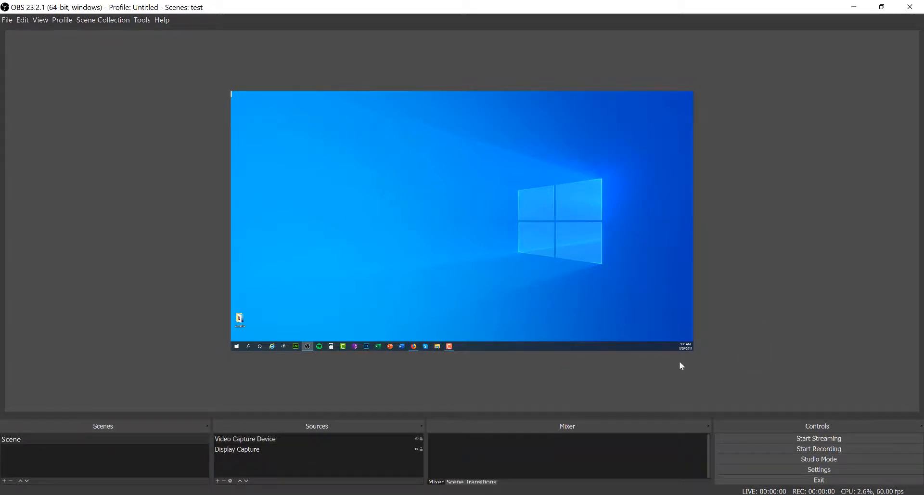
click(416, 439)
click(417, 439)
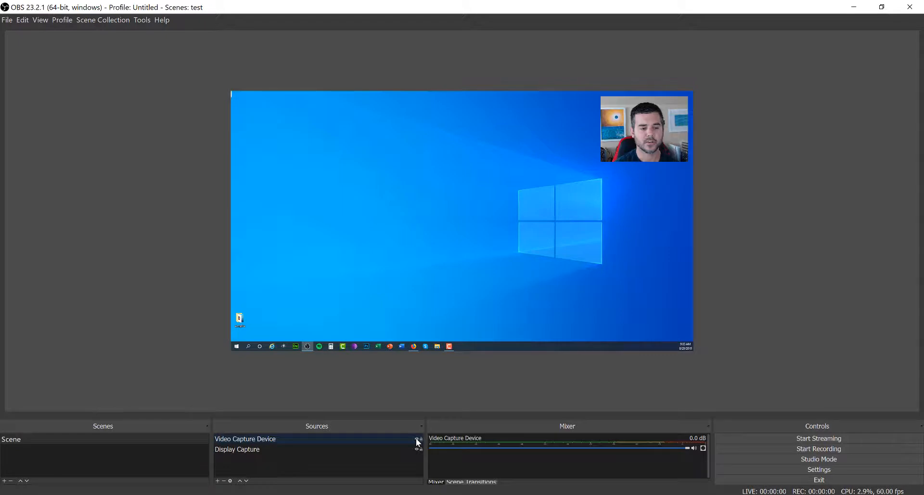
click(416, 439)
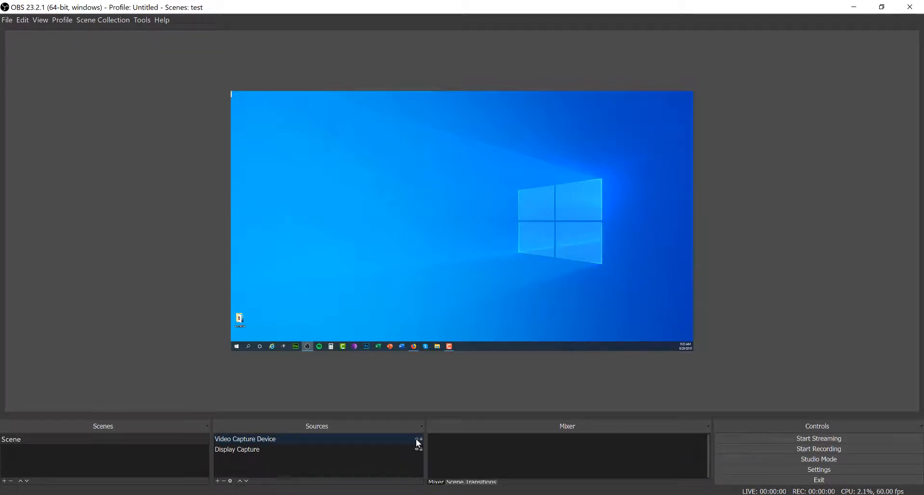
click(348, 438)
click(416, 439)
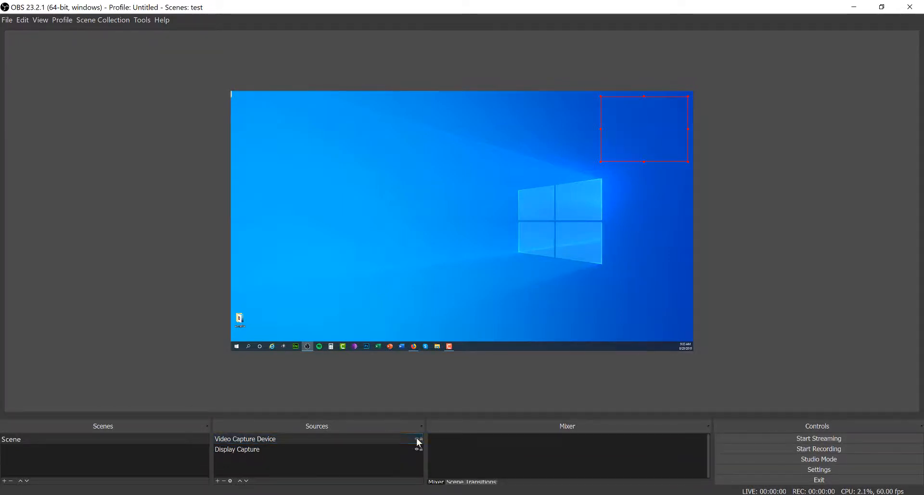
click(417, 439)
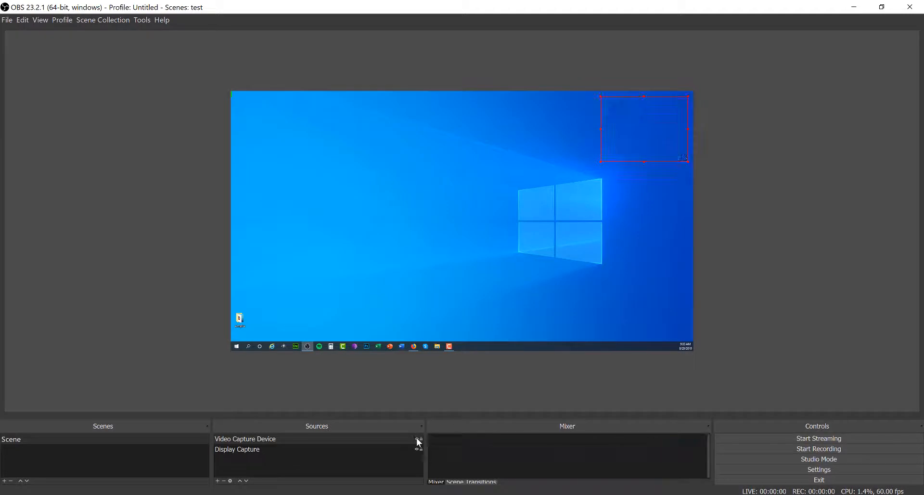
click(133, 342)
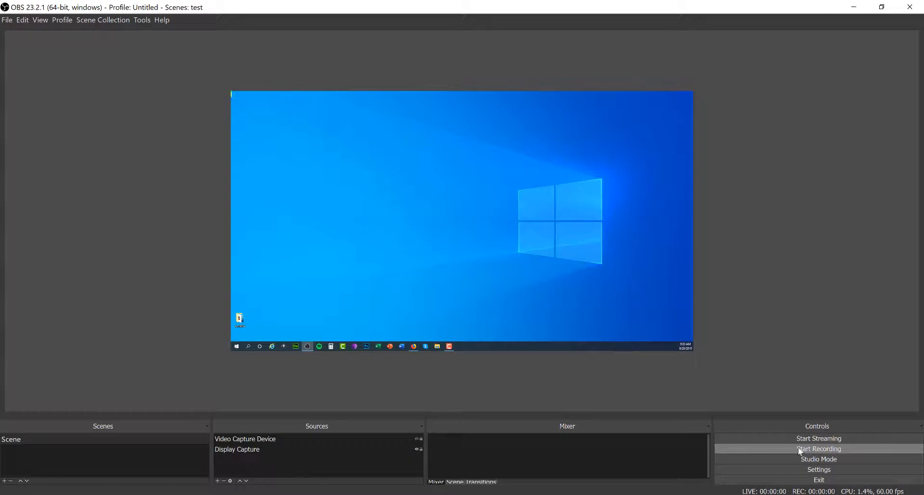
Open the OBS settings and enlarge the settings window so the General options are shown in full width
click(819, 469)
drag(439, 162, 286, 65)
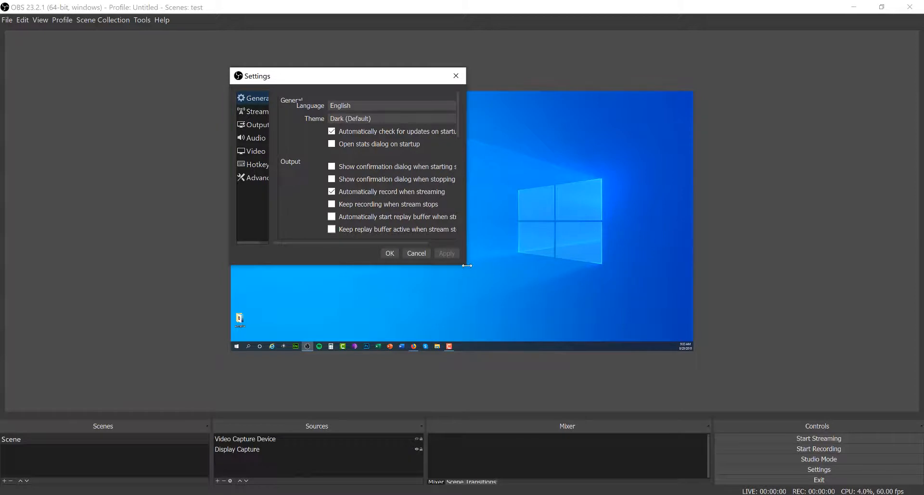
drag(467, 265, 828, 400)
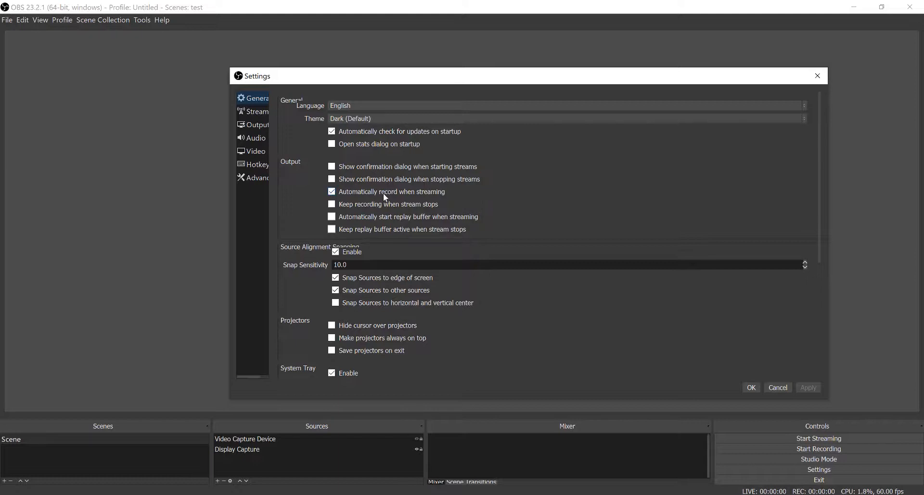
Review the Stream settings, check the list of streaming services, and view the Twitch stream key page in the browser before returning to OBS
click(261, 112)
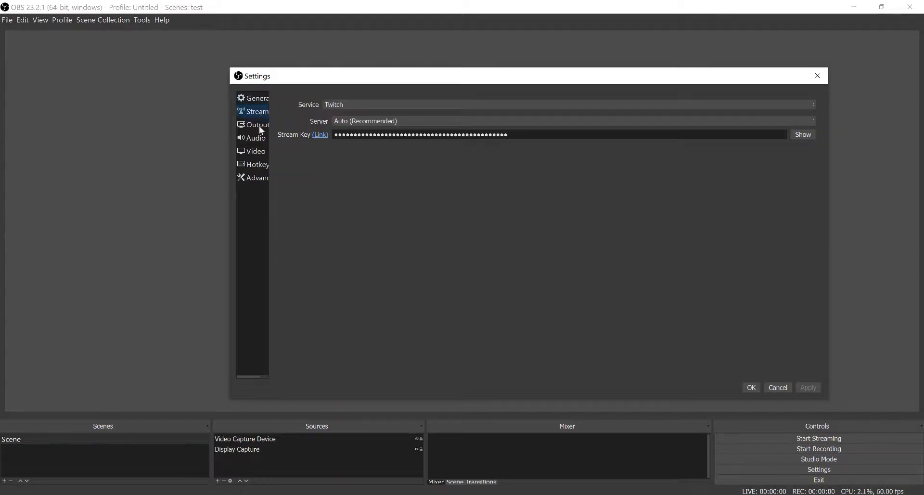
click(357, 105)
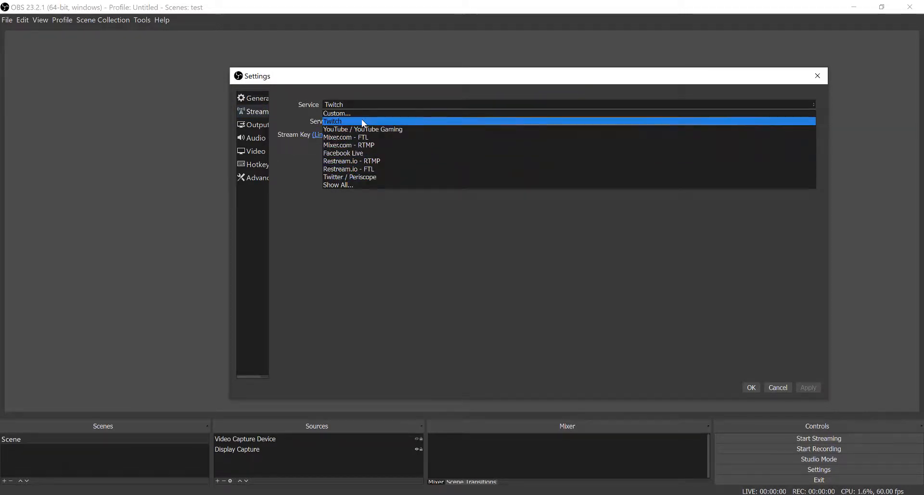
click(362, 120)
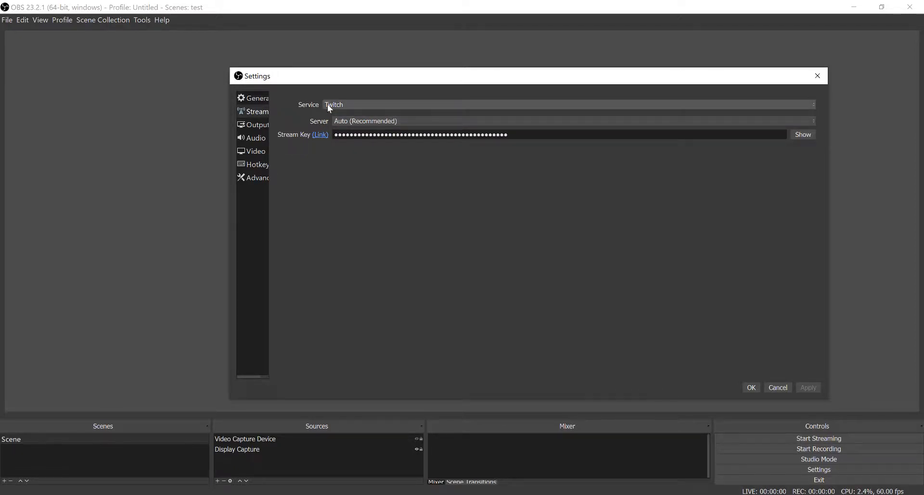
click(339, 105)
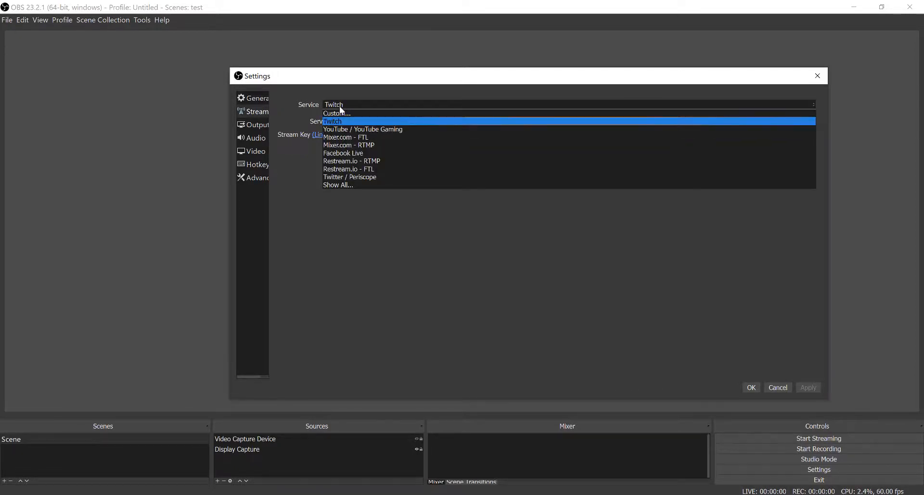
click(341, 110)
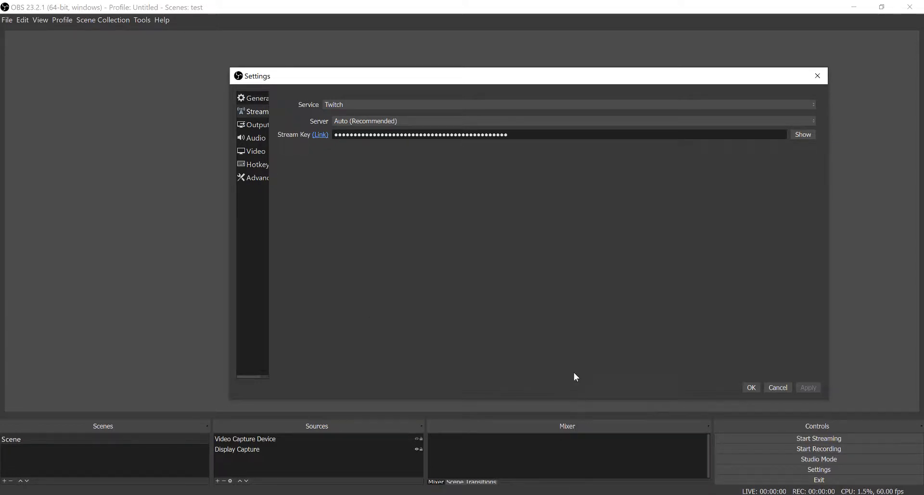
click(320, 135)
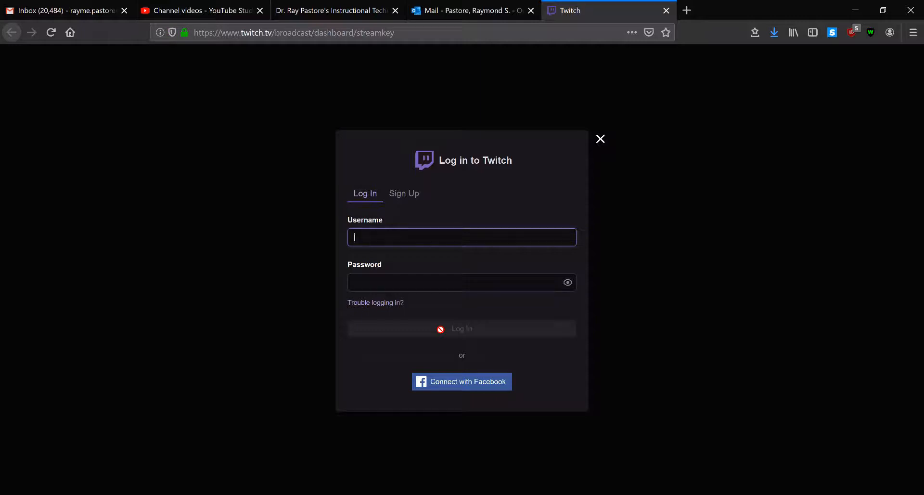
click(859, 7)
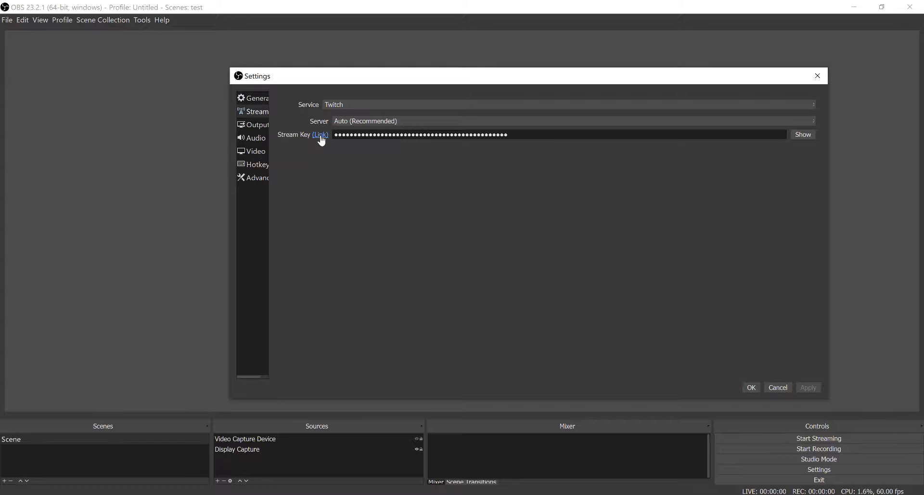
Switch the streaming service to YouTube / YouTube Gaming and set it back to Twitch
click(346, 104)
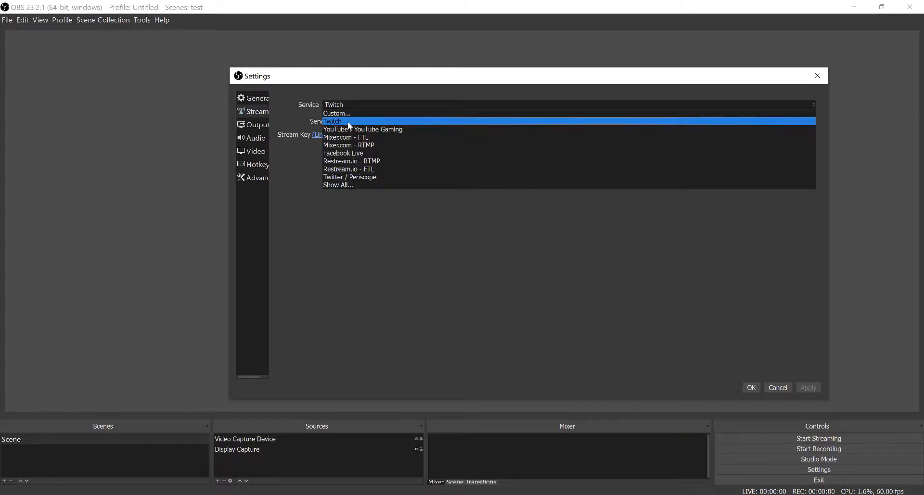
click(351, 128)
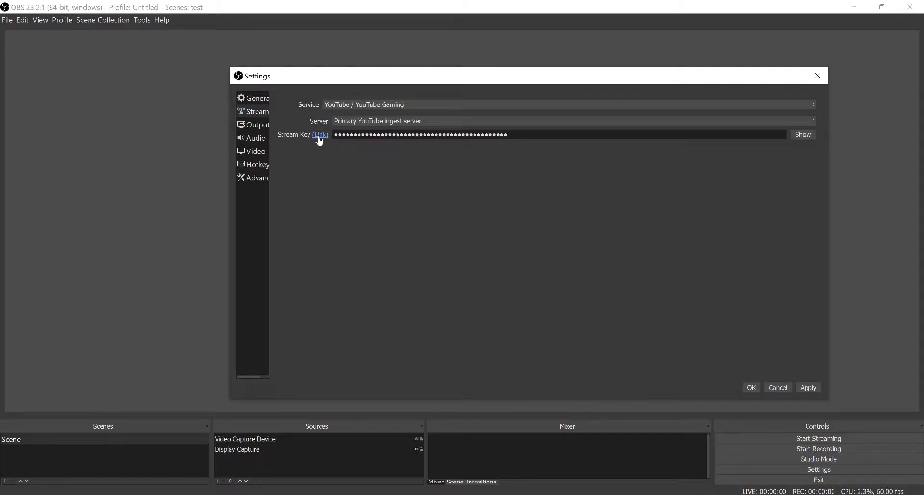
click(343, 104)
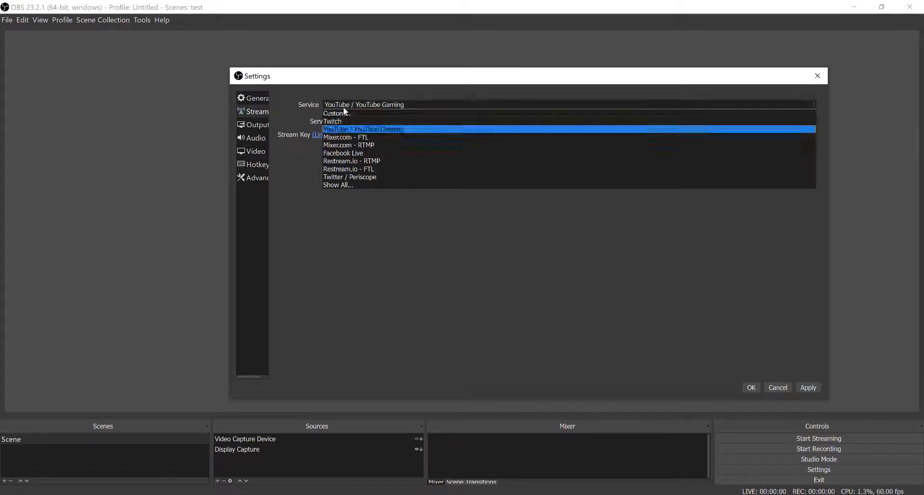
click(344, 118)
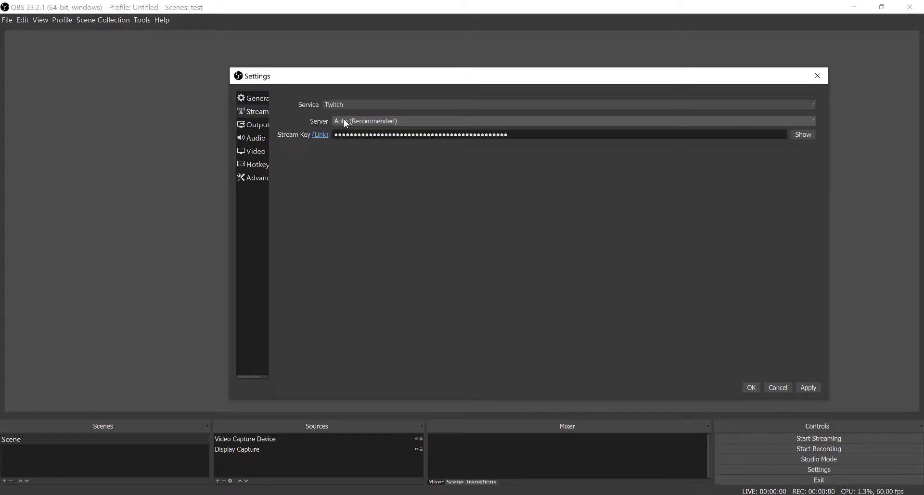
Examine the Output settings for streaming and recording, followed by the Audio, Video, Hotkeys and Advanced settings
click(250, 126)
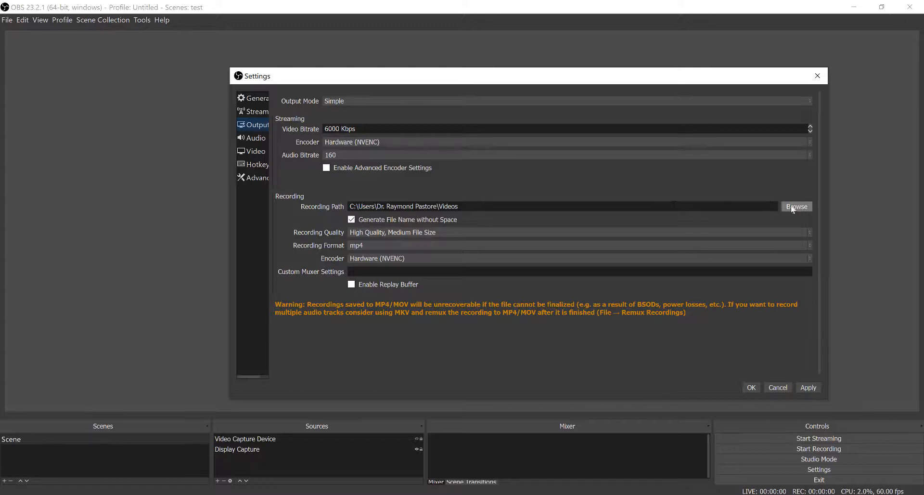
click(256, 139)
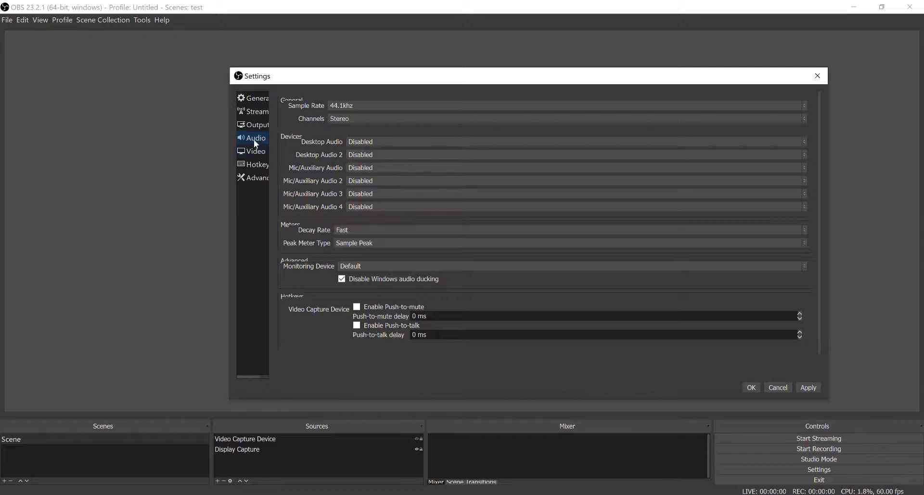
click(258, 153)
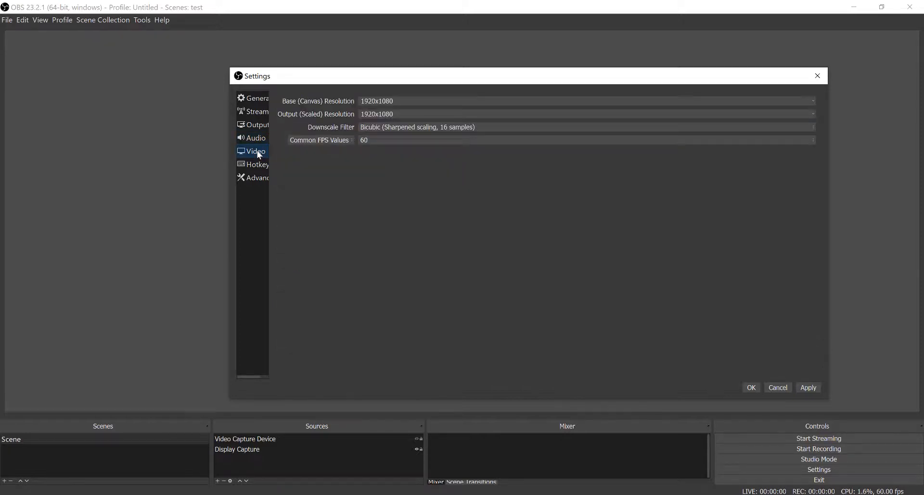
click(257, 166)
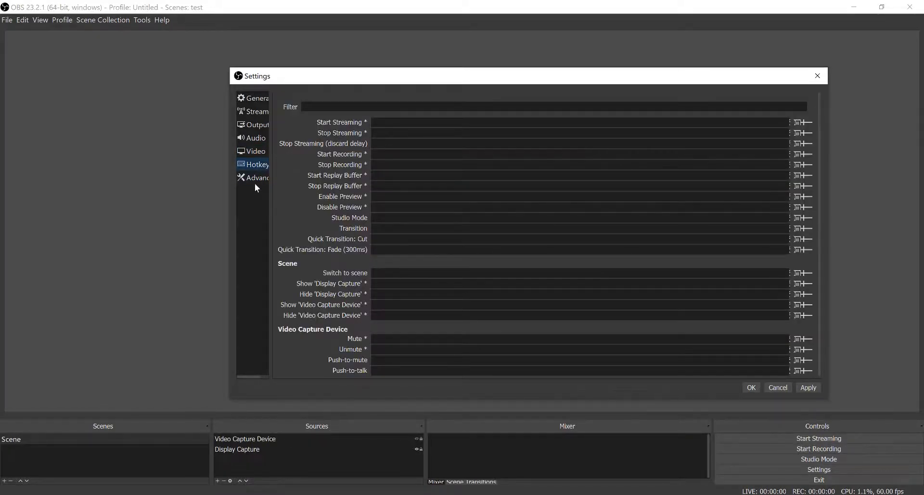
click(255, 180)
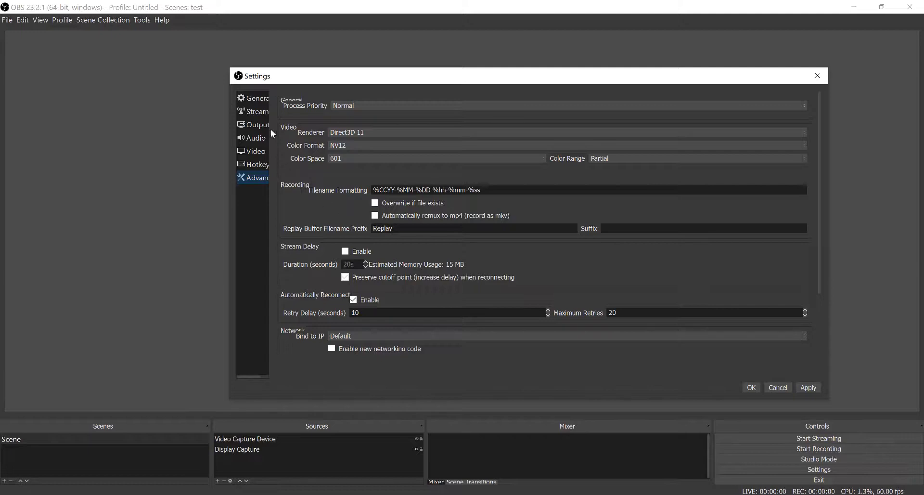
Recheck the General, Stream and Output settings, and close the settings window without saving
click(252, 97)
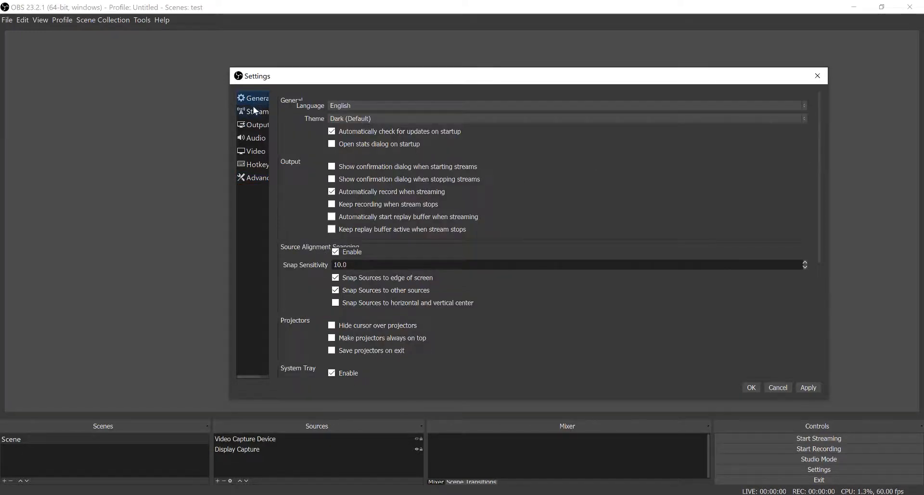
click(262, 112)
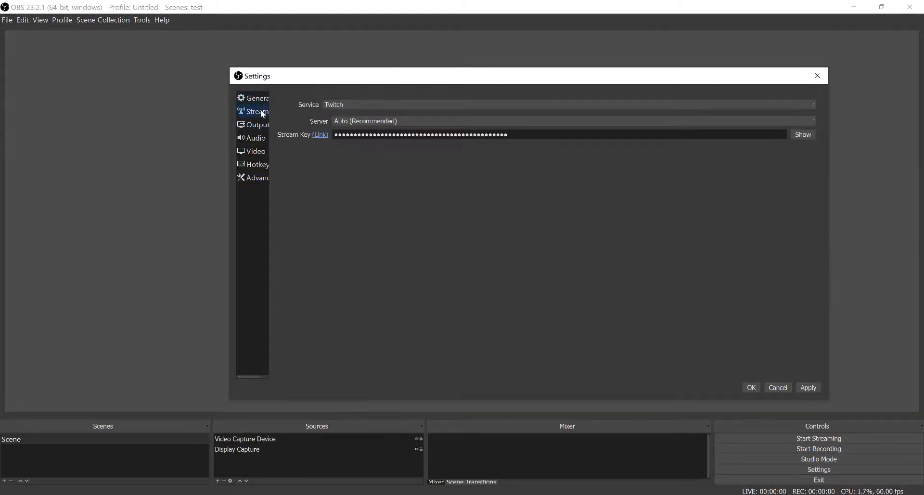
click(252, 127)
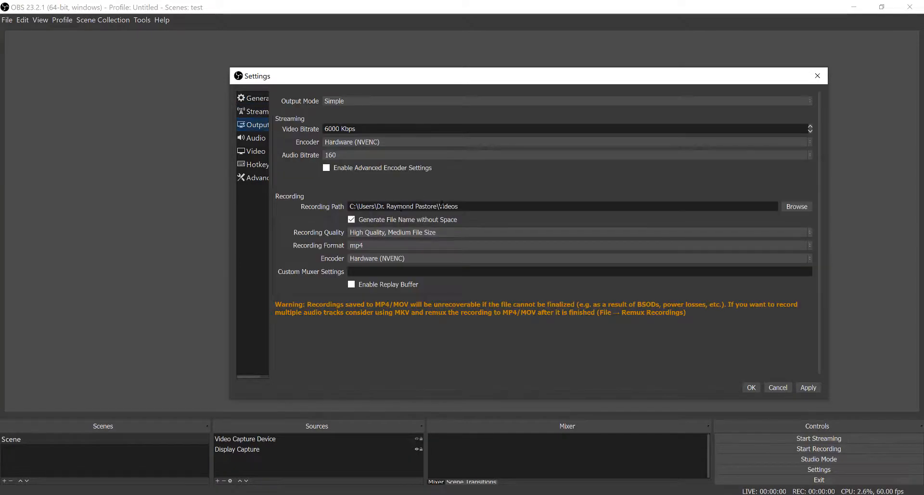
click(259, 98)
click(773, 385)
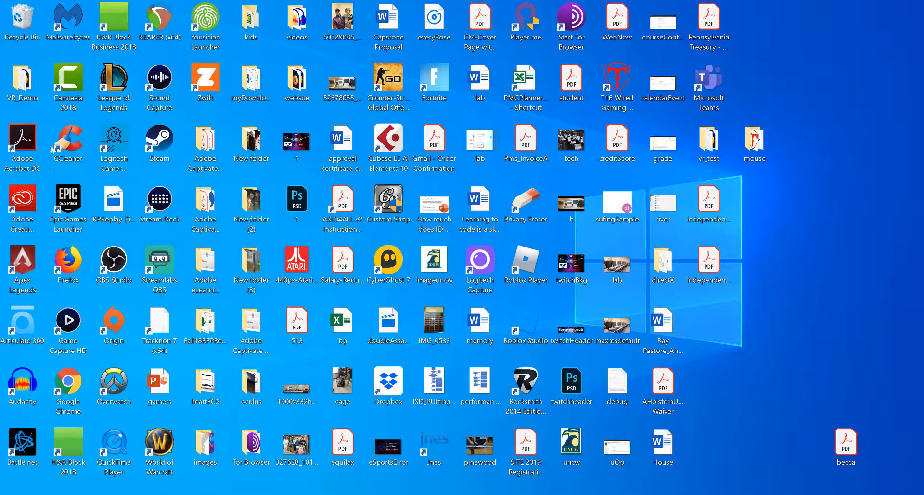
Launch League of Legends from the desktop, switch back to OBS, and move the game's sign-in window toward the centre of the captured display
double_click(118, 89)
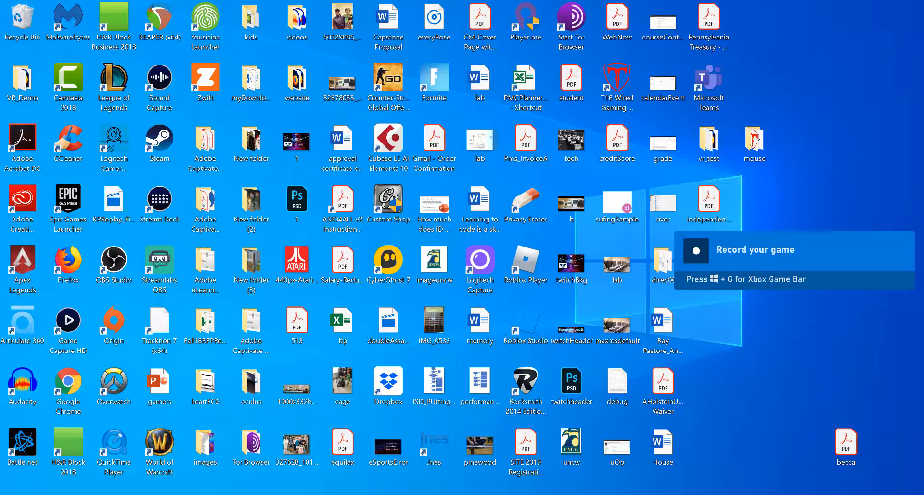
key(alt+Tab)
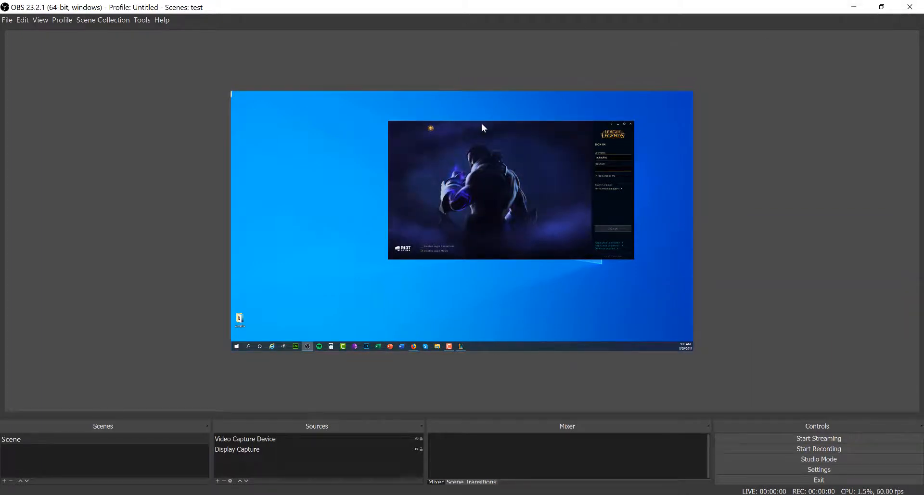
drag(481, 123, 429, 131)
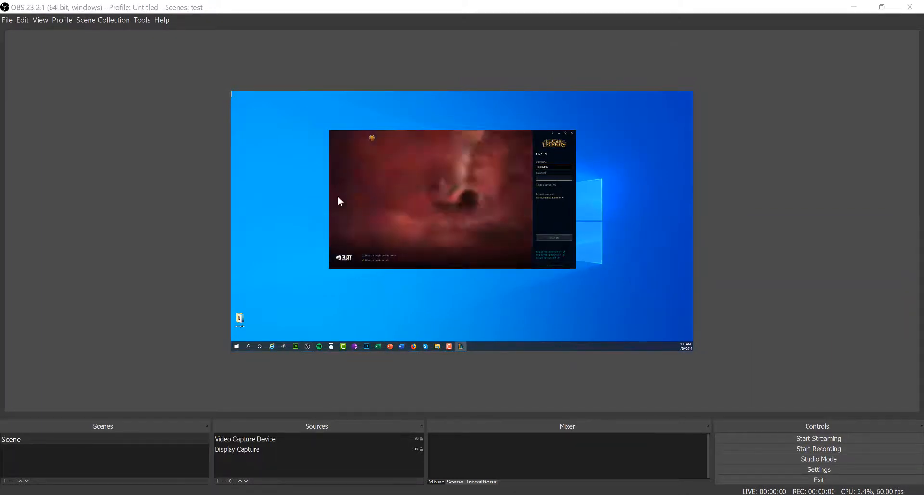